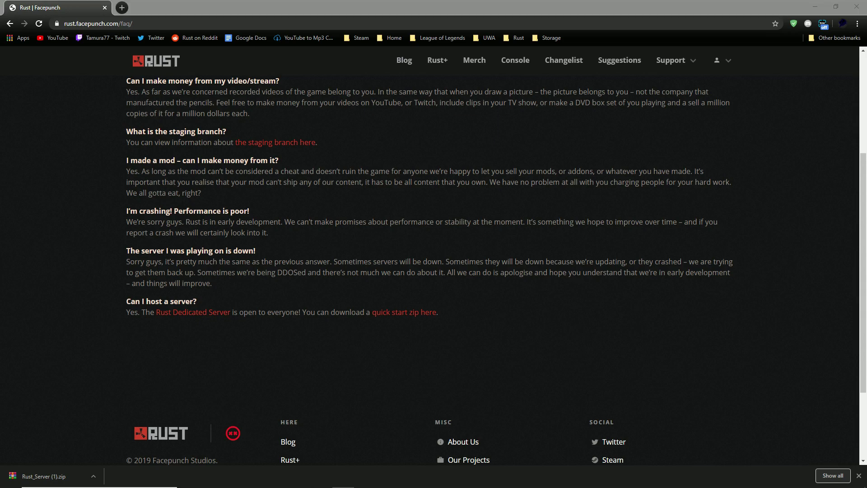
- Snap the browser window to one half of the screen and create a desktop folder named server
left_click(392, 8)
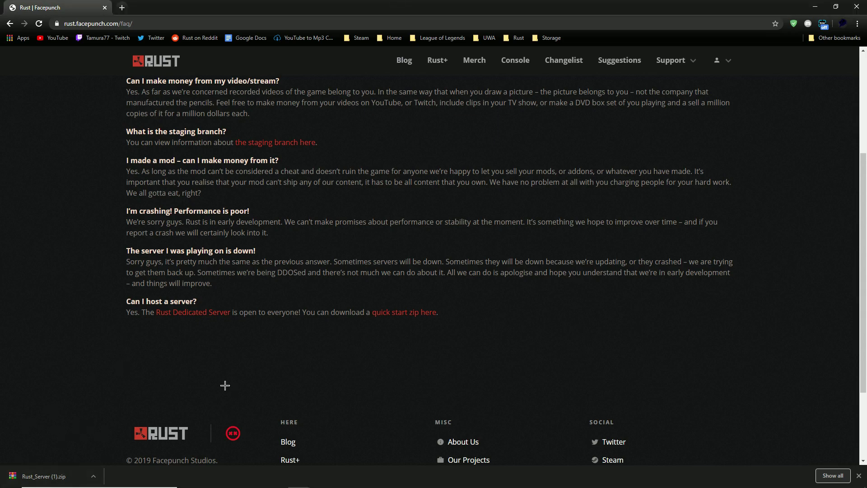
key("super+Right")
right_click(239, 207)
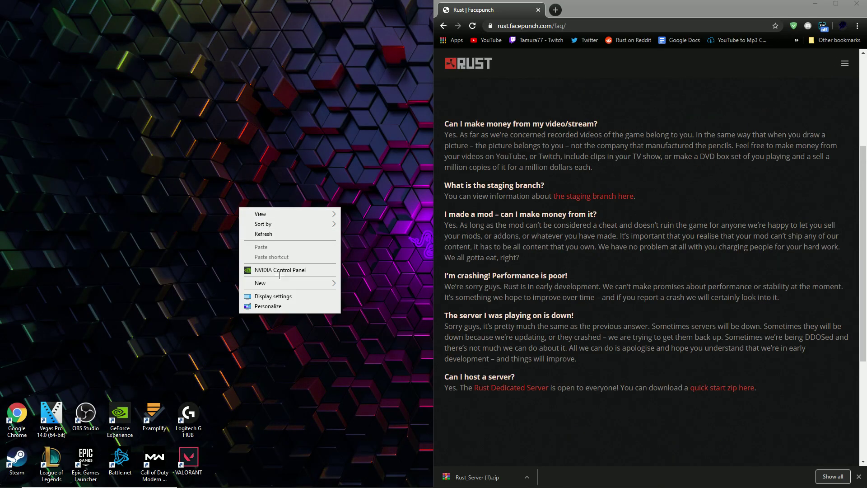
mouse_move(277, 282)
left_click(361, 284)
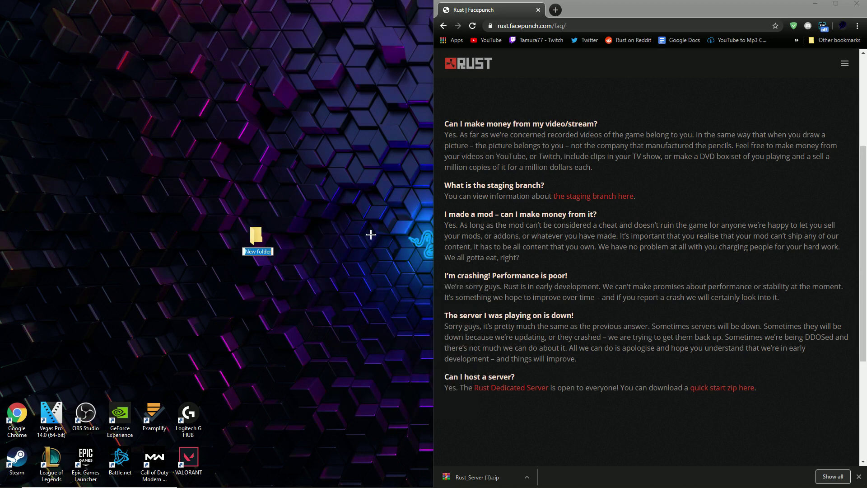
type("server")
key("Return")
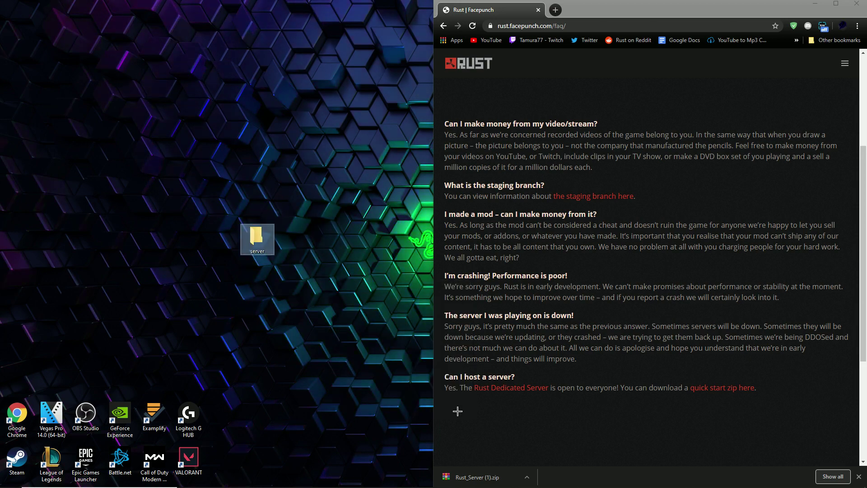
- Place the downloaded Rust_Server (1).zip in the server folder and extract its contents there
left_click_drag(472, 478, 257, 240)
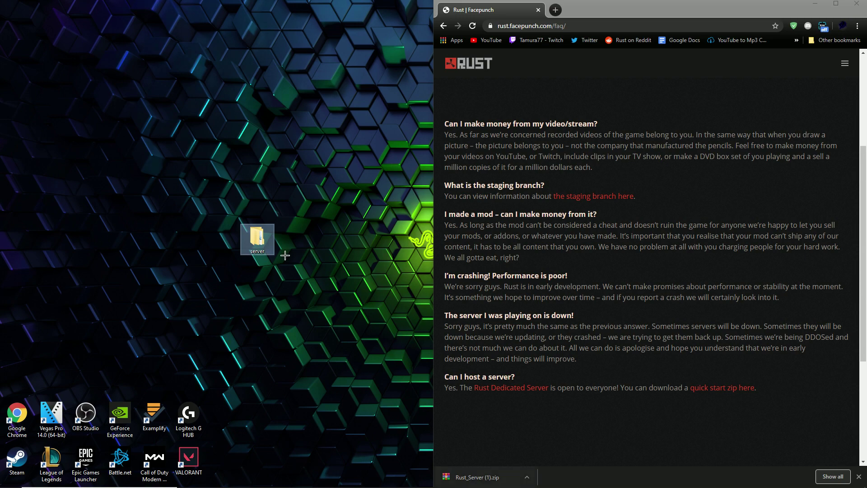
double_click(257, 239)
right_click(306, 208)
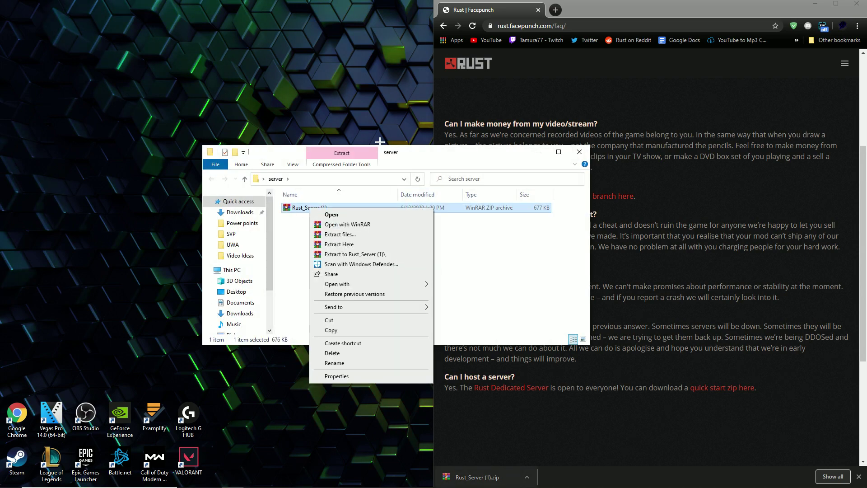
left_click(358, 244)
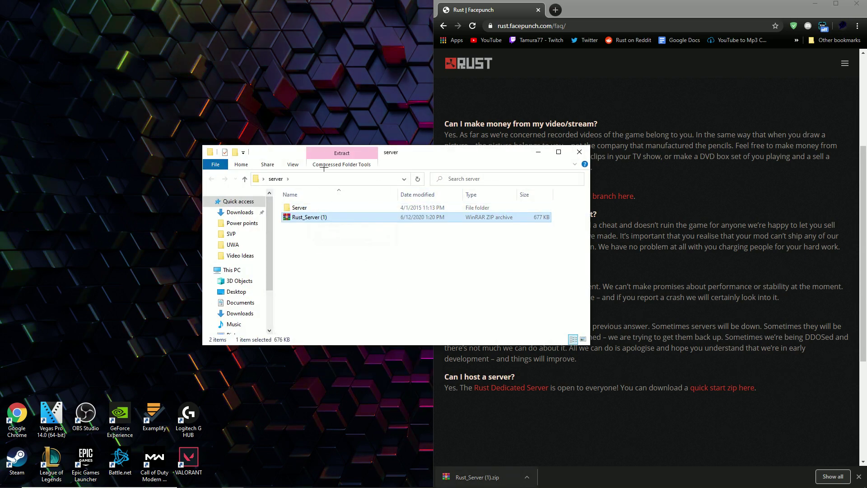
- Open the Run_DS batch file in the extracted Server folder for editing and replace the hostname "My Server Name" with the owner's handle
double_click(308, 208)
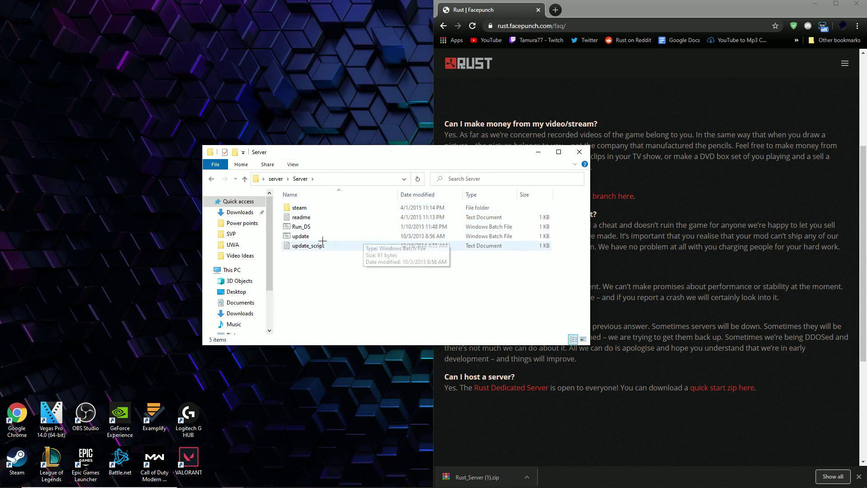
right_click(306, 226)
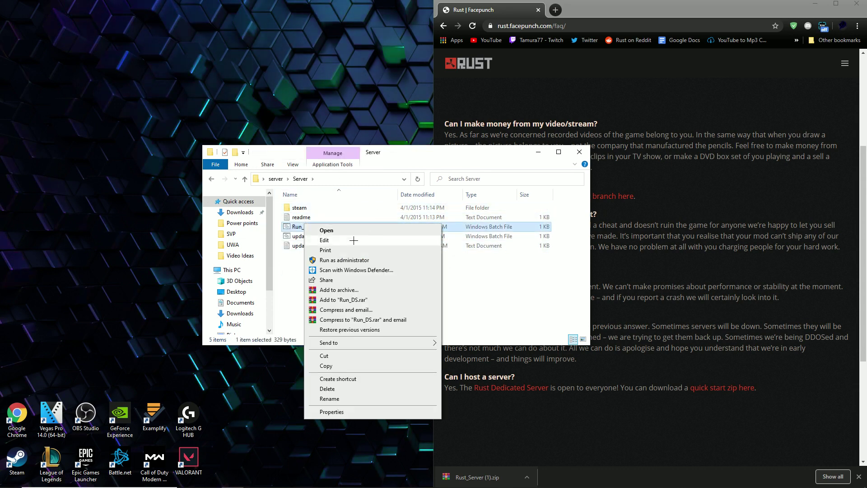
left_click(338, 239)
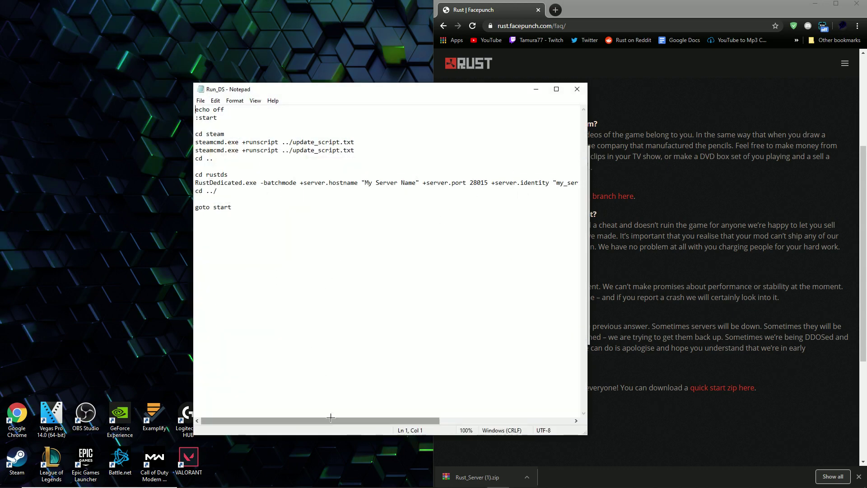
left_click_drag(367, 182, 410, 186)
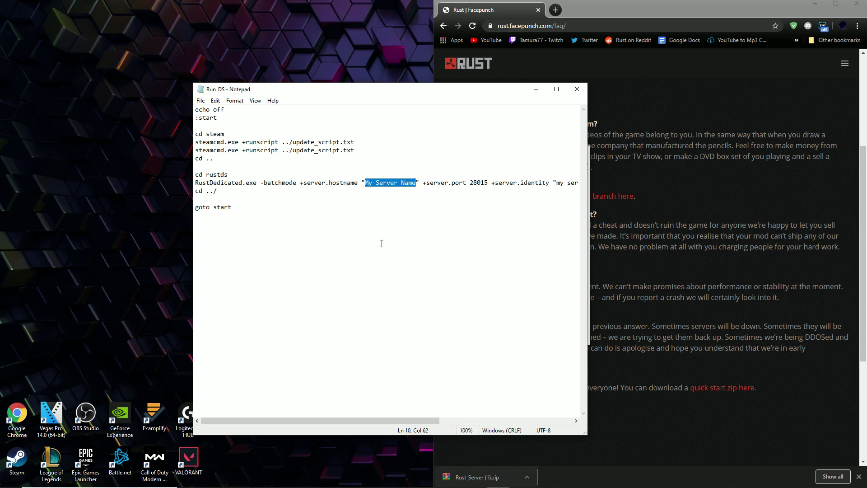
type("Tamura77's Server\" +server.seed 1234567 -logFile \"output.txt\" -autoupdate")
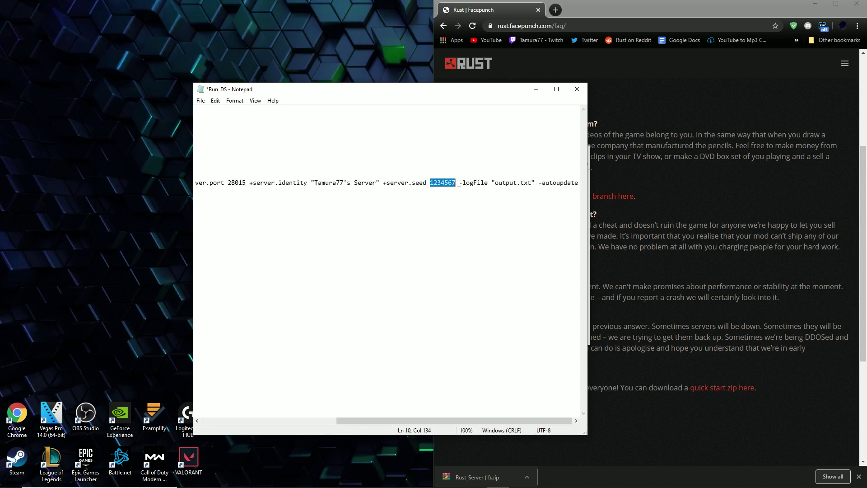
- Add the parameter +server.worldsize 400 after the server seed 1234567 in the RustDedicated.exe line
left_click(465, 184)
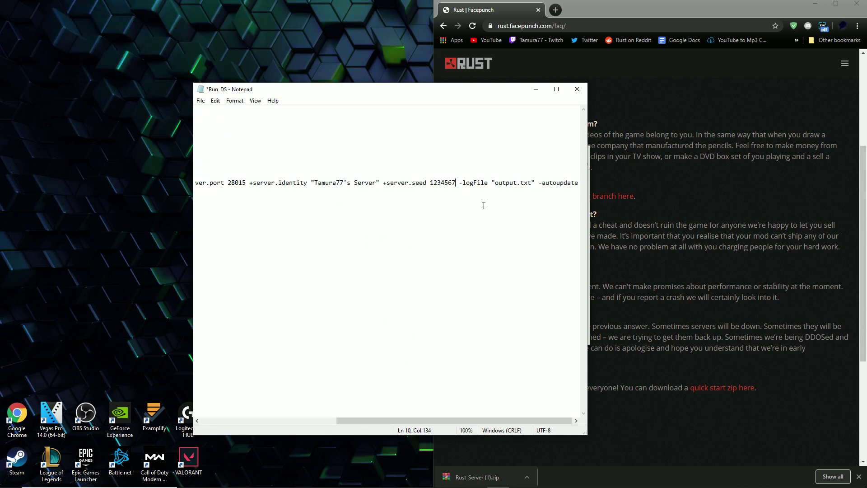
type("+ ")
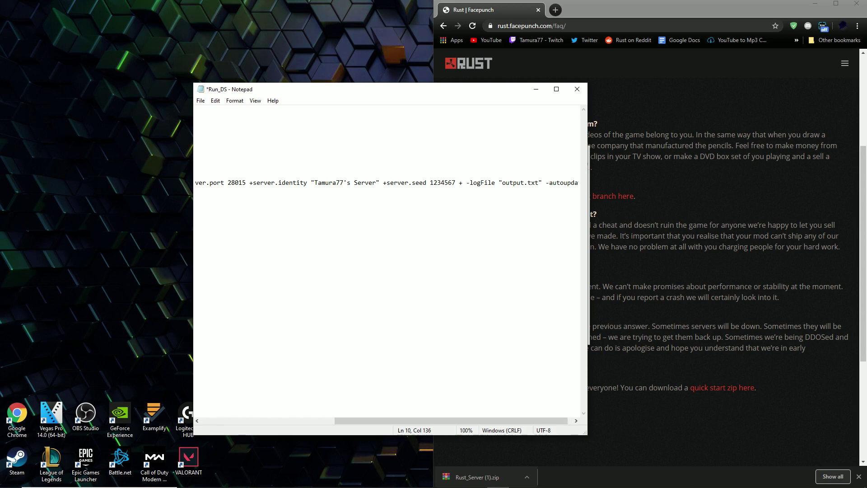
type("ser")
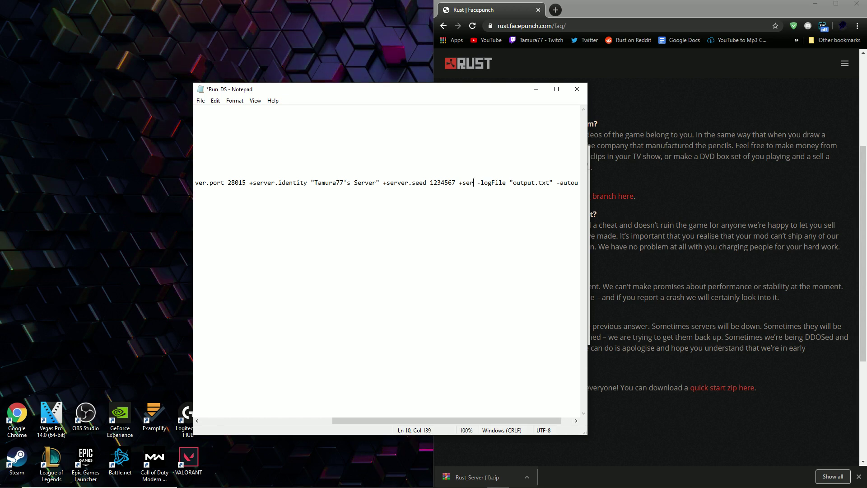
type("ver.worldsiz")
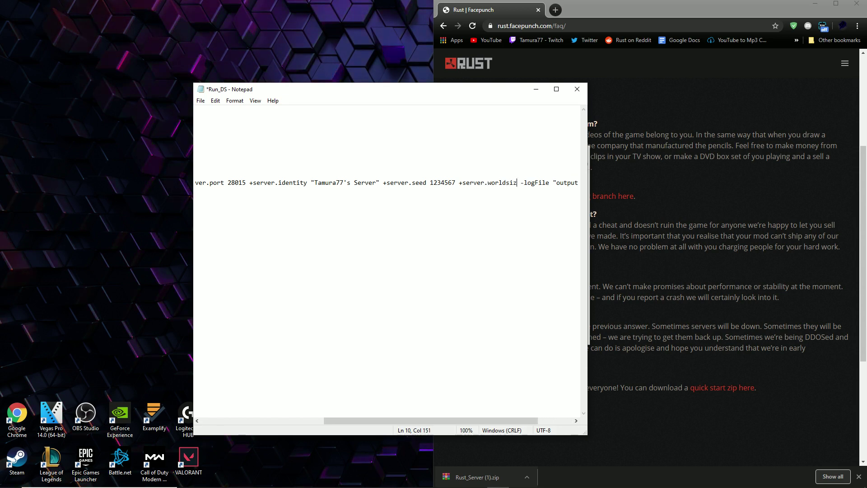
type("e")
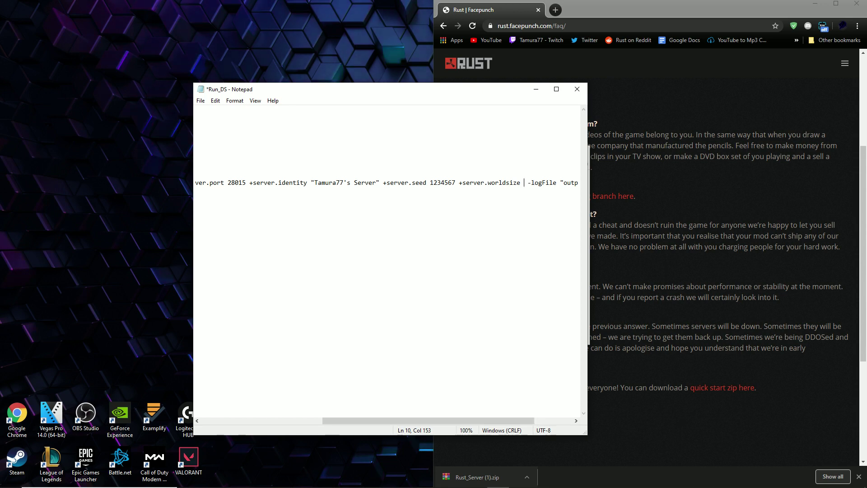
type(" 400")
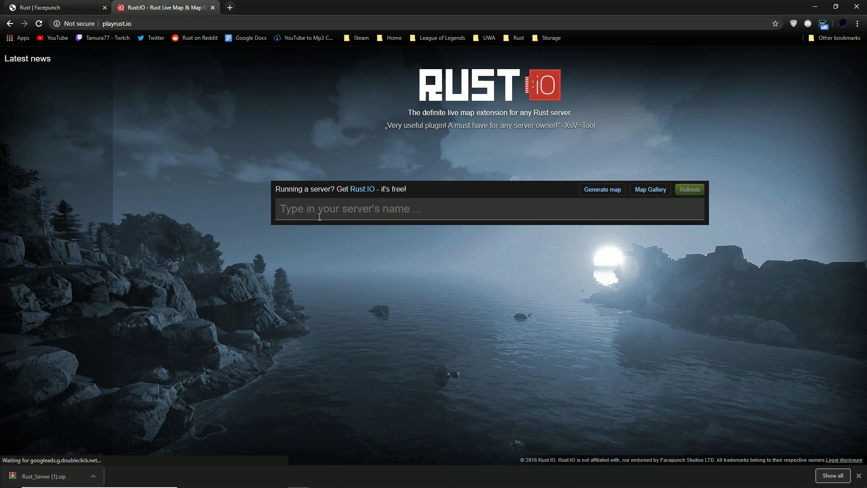
- Search the Rust:IO server list for "aus face" and open the map of [AUS] Facepunch 1 to examine its map details
left_click(377, 216)
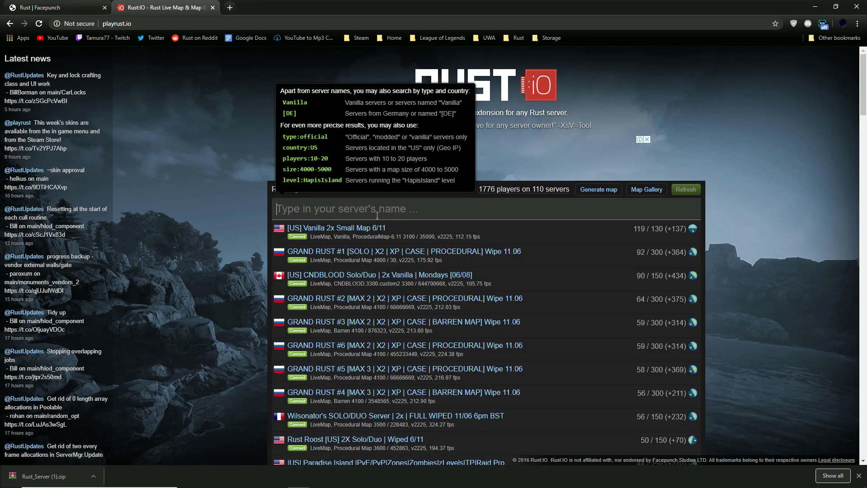
type("aus face")
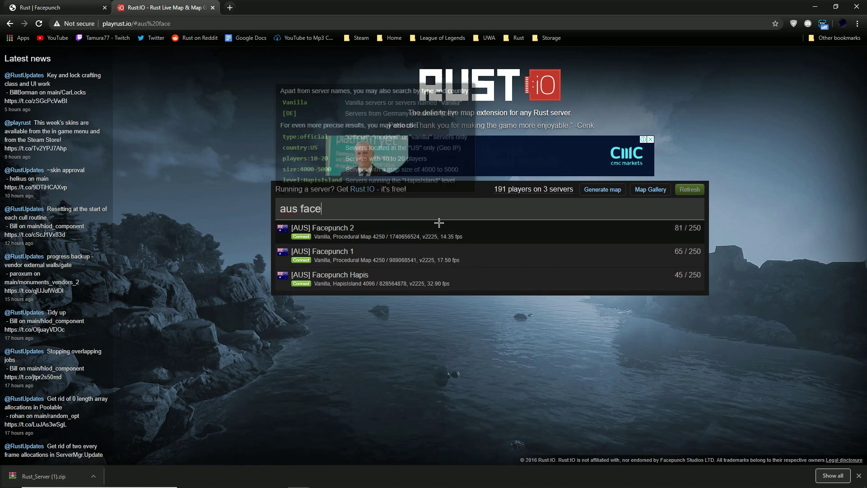
left_click(333, 252)
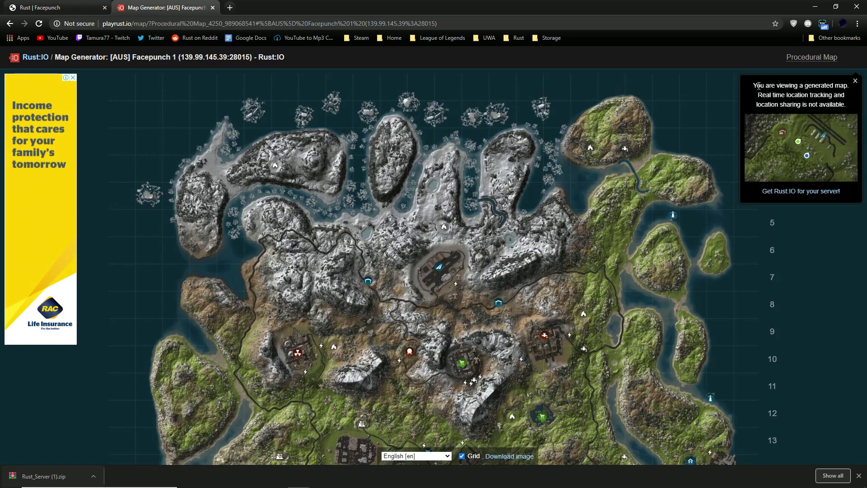
mouse_move(799, 58)
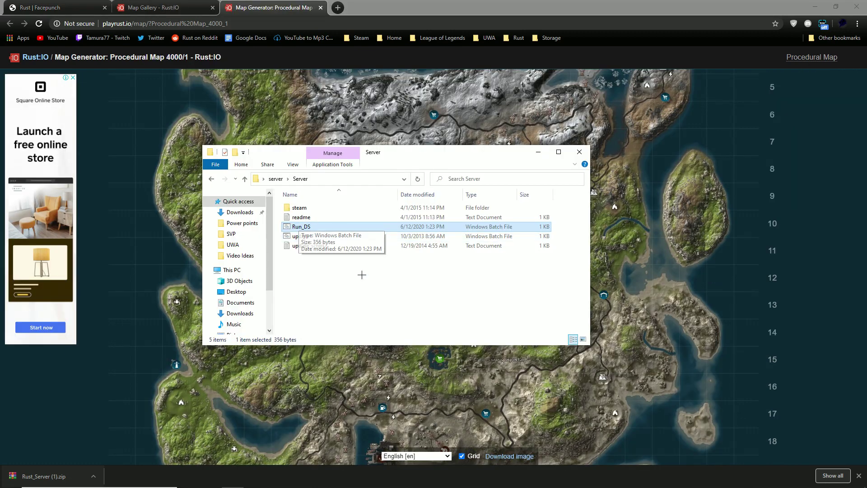
- Start the server from the Run_DS batch file and enter the ownerid command with the owner's Steam ID in its console
double_click(304, 226)
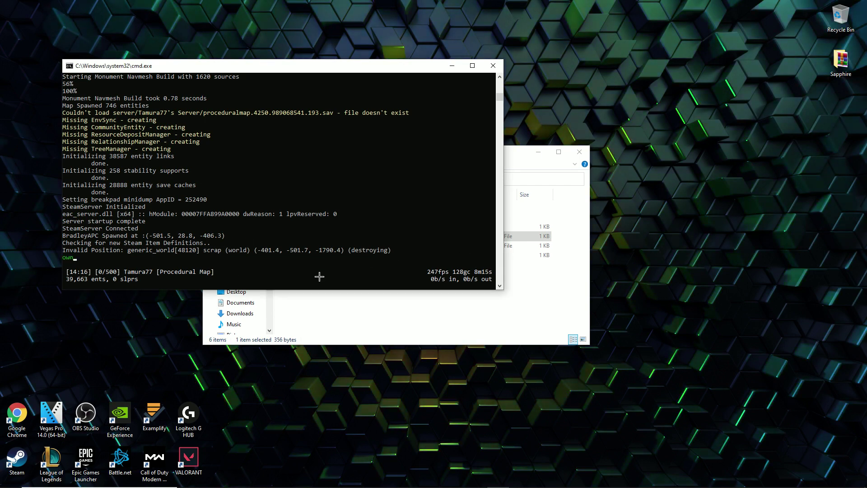
type("id")
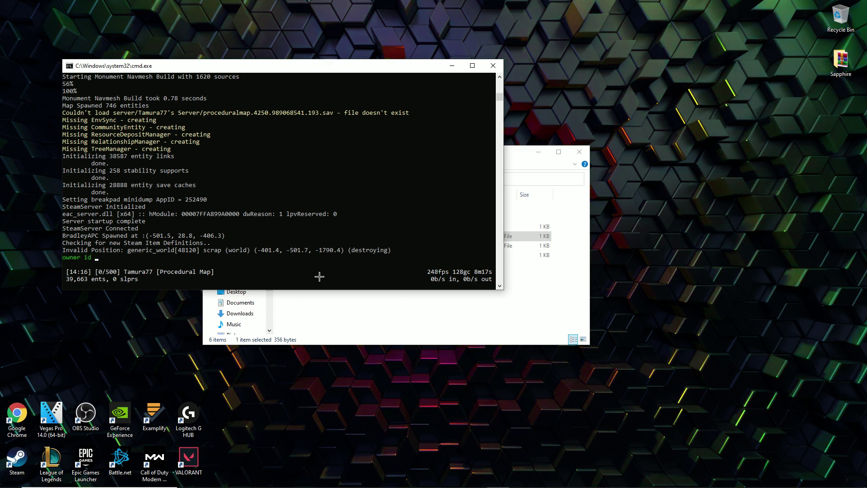
key("BackSpace")
key("BackSpace")
type("id")
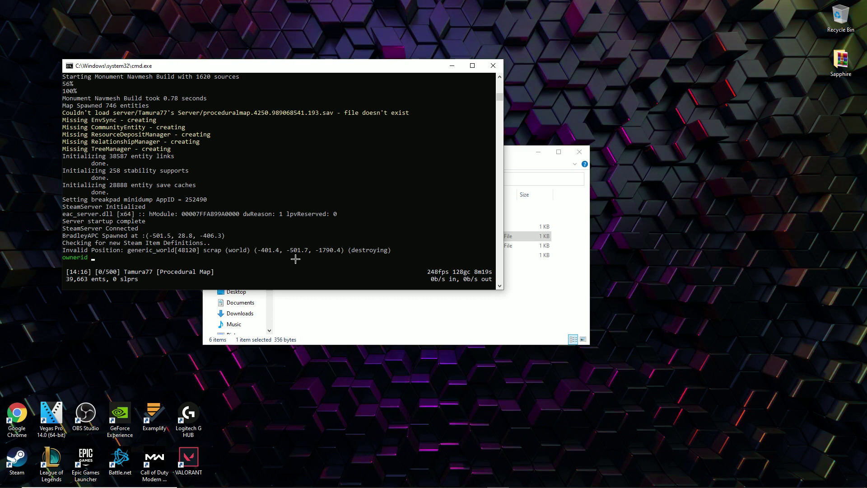
key("ctrl+v")
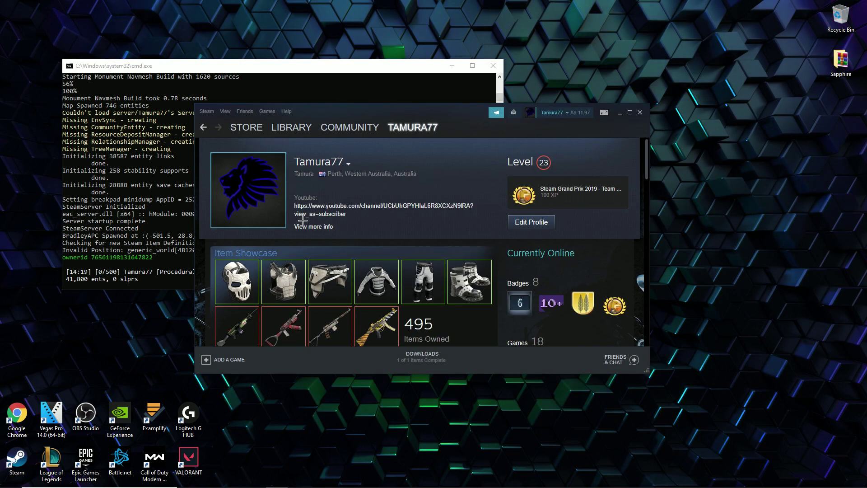
- Open the owner's Steam profile URL in the browser, select the Steam ID in it, and run the ownerid command in the server console
right_click(264, 172)
left_click(284, 218)
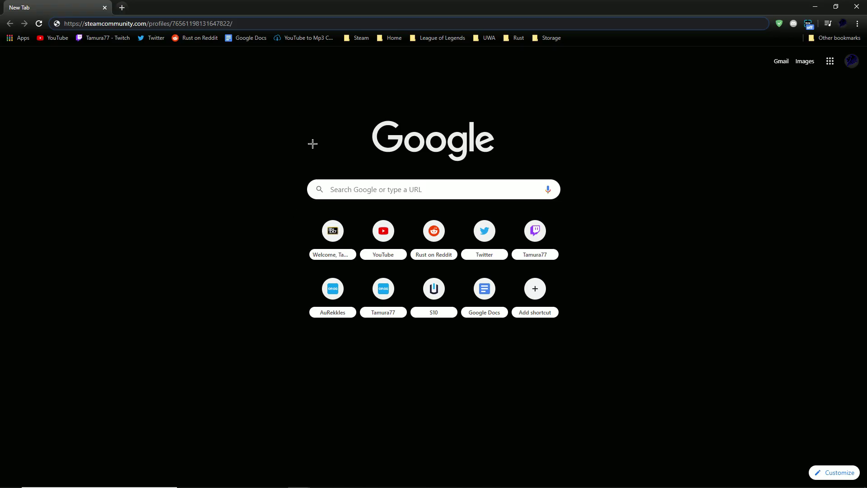
key("Return")
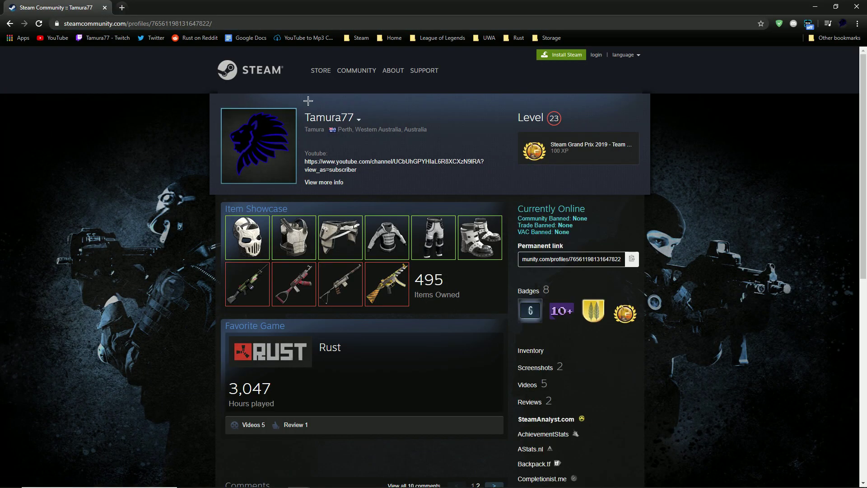
double_click(154, 24)
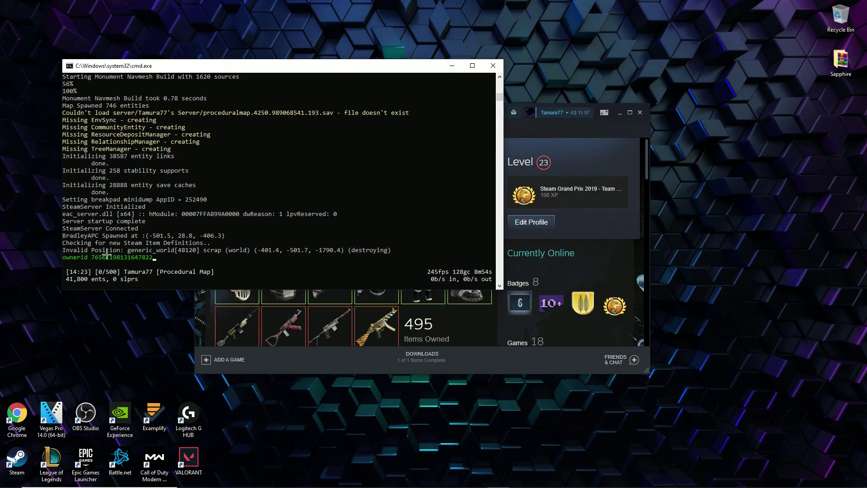
key("Return")
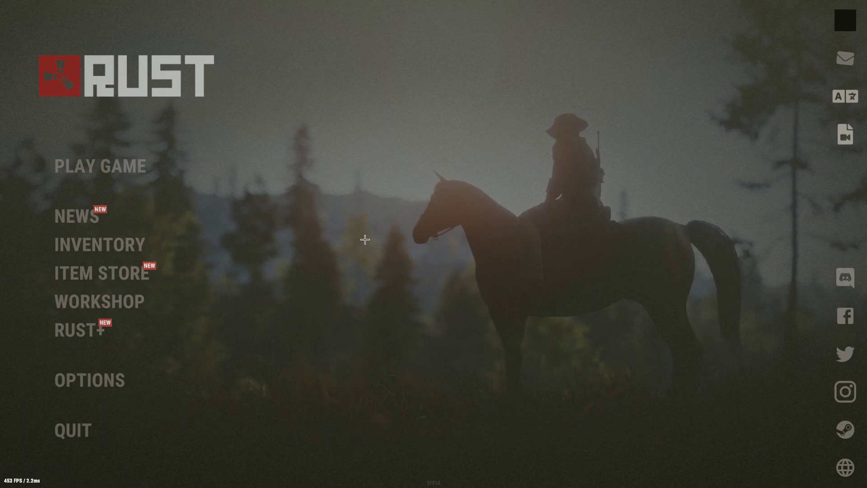
- Join the local server from the Rust game console with client.connect localhost:28015
key("F1")
type("client")
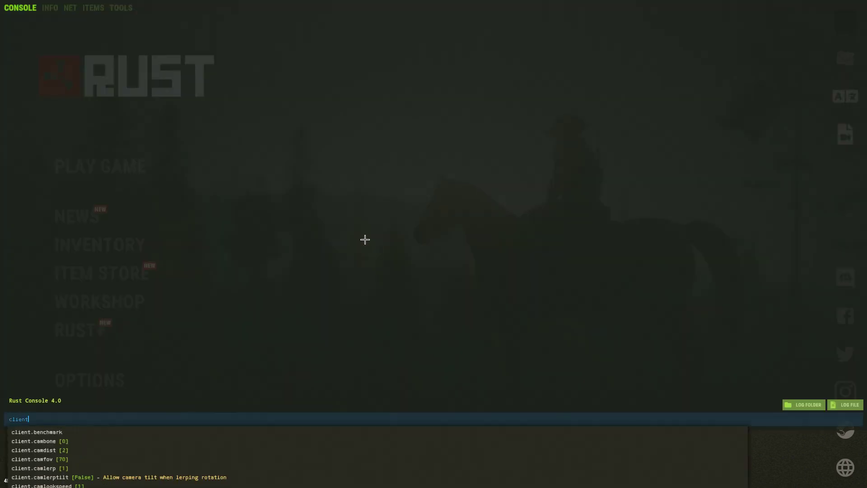
type(".connect 1")
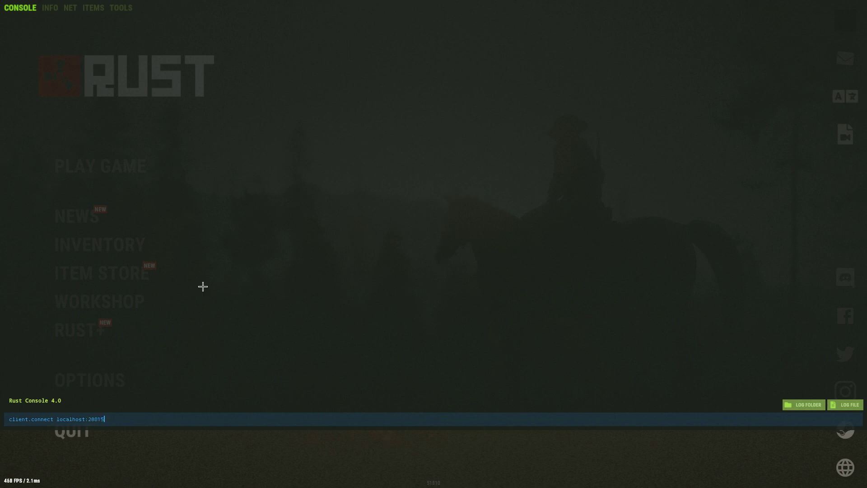
key("ctrl+a")
left_click(135, 423)
key("Return")
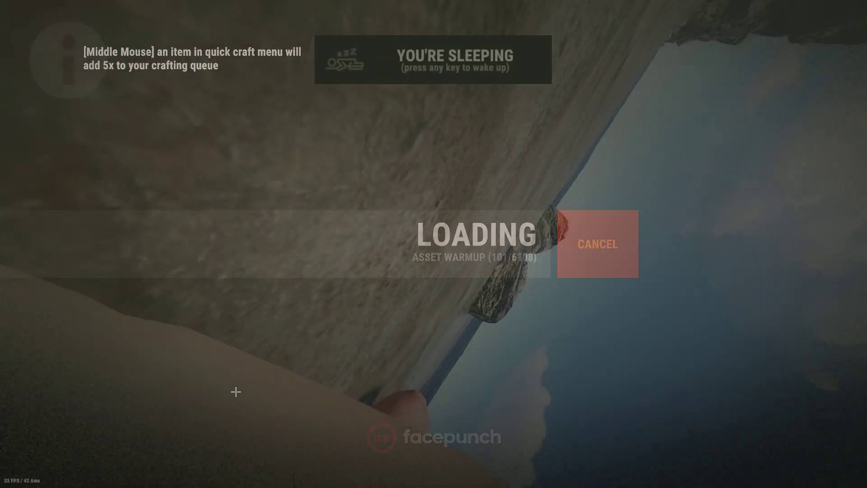
- Wake the sleeping character and examine the in-game map of the local server
key("space")
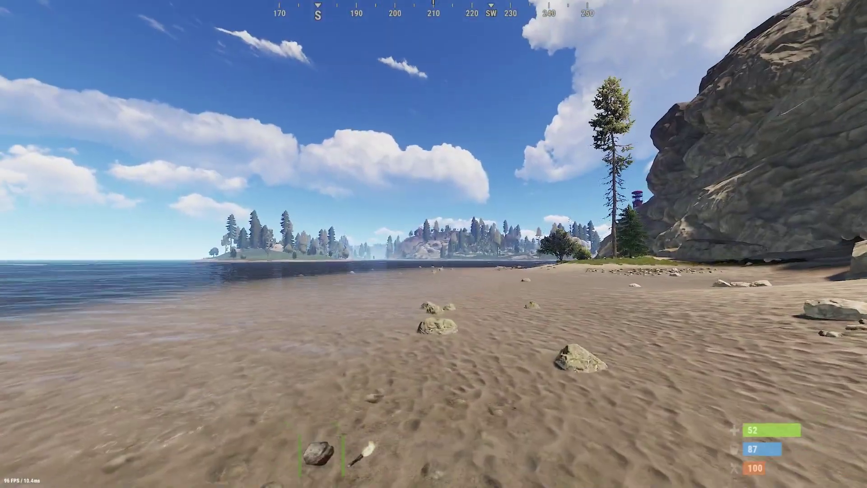
key("g")
left_click_drag(472, 136, 424, 217)
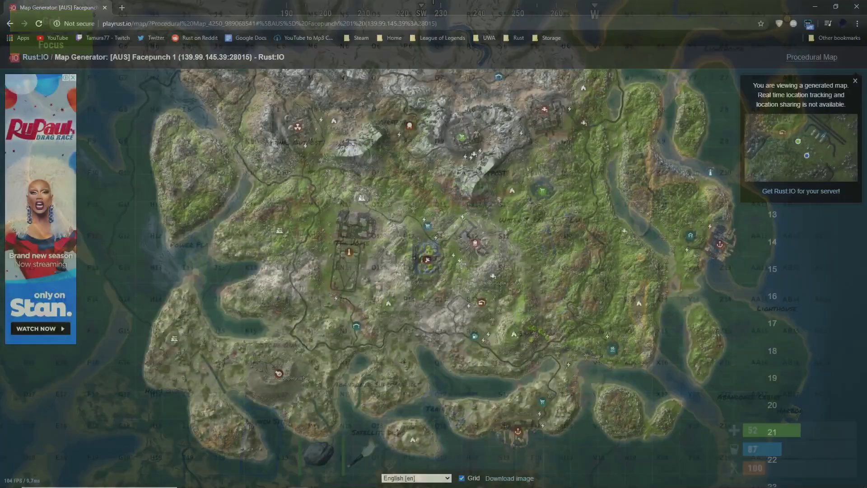
- Enable god mode from the game console and check it with the global.god command
scroll(344, 269, "up", 1)
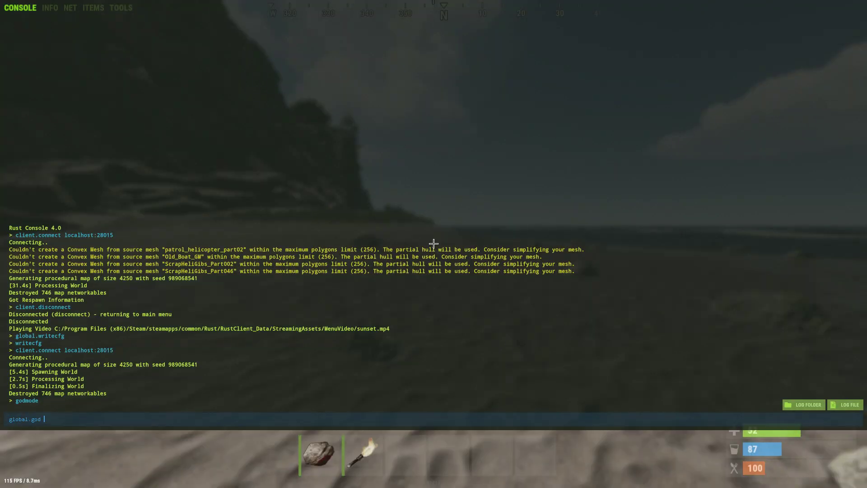
key("Return")
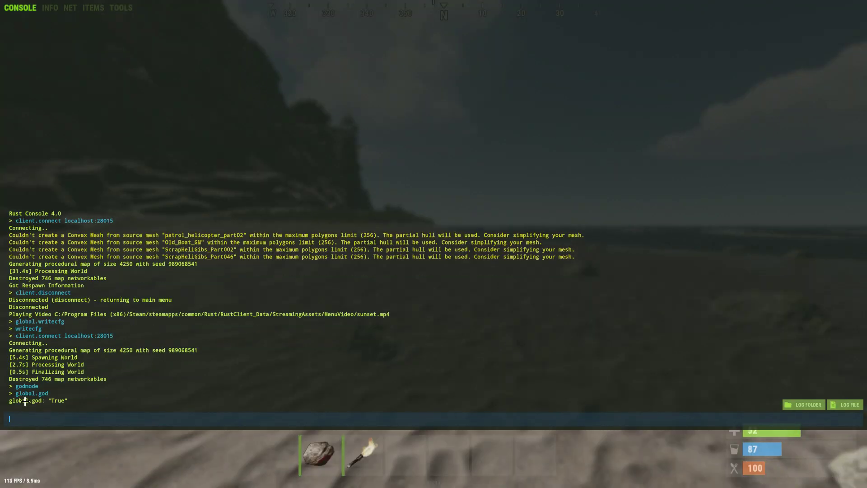
key("F1")
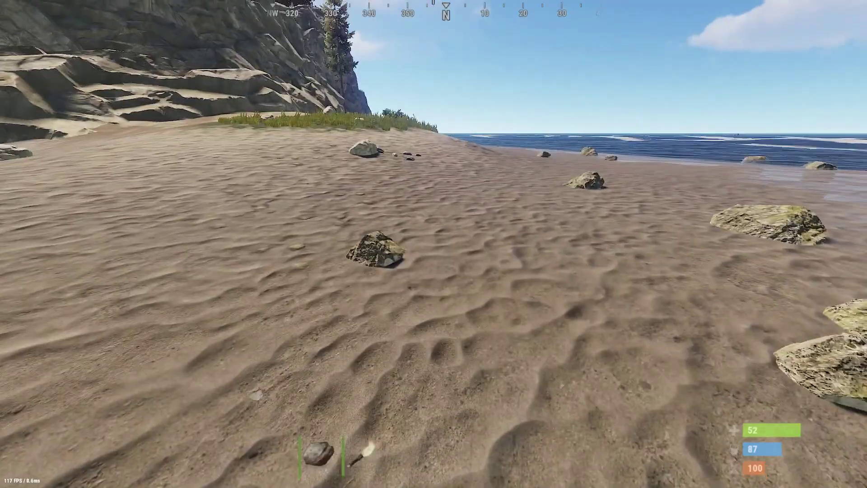
- Turn on noclip from the game console, fly up above the beach, and toggle noclip off again
key("F1")
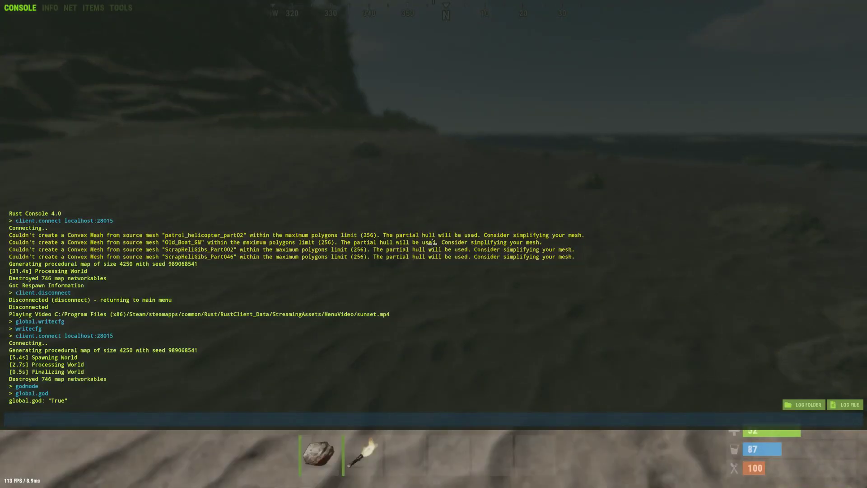
type("noclip")
key("Return")
key("F1")
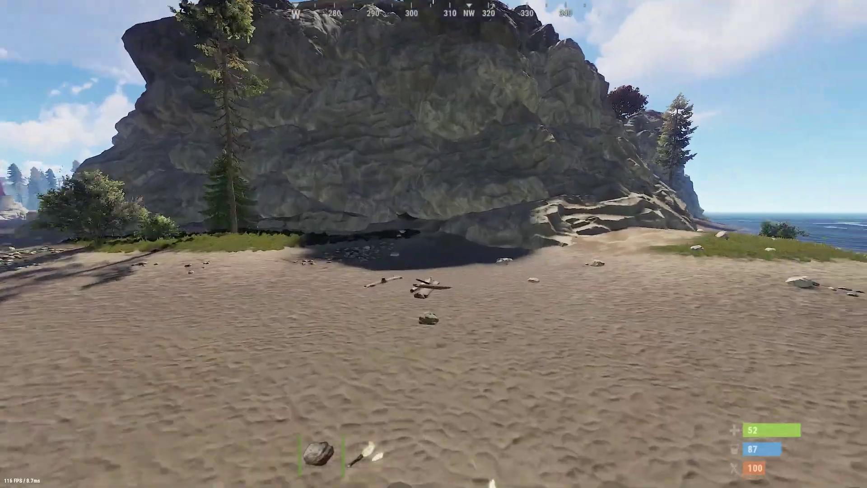
key("space")
key("F1")
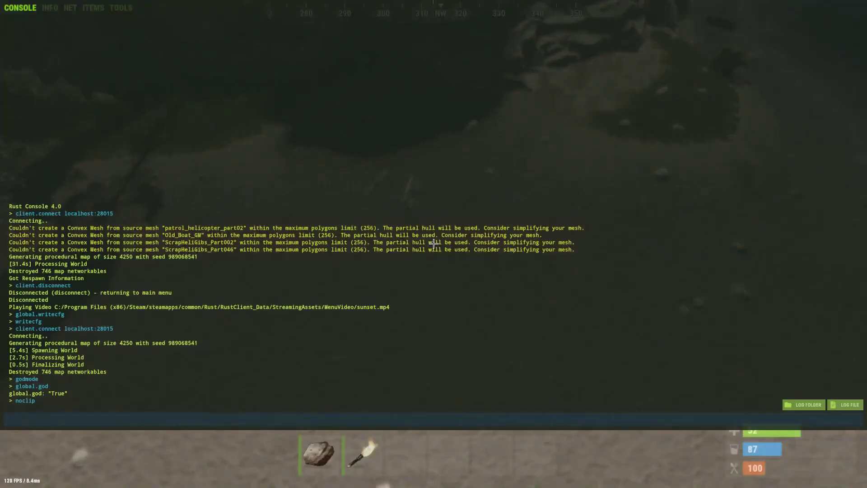
type("noclip")
key("Return")
key("F1")
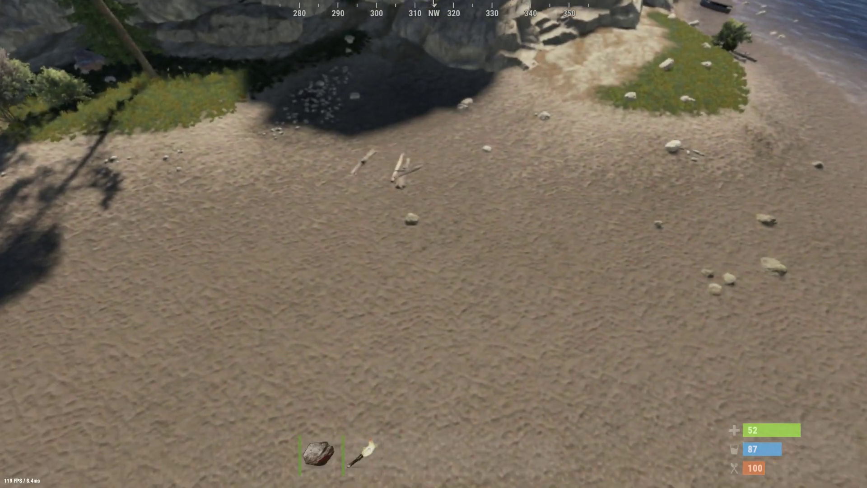
- Bind noclip to the V key with the bind v noclip command in the game console
key("F1")
type("bind v noclip")
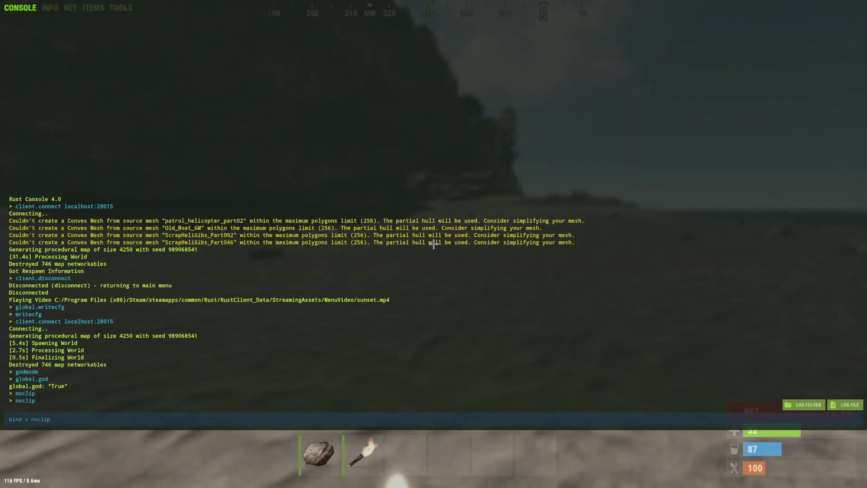
key("Return")
key("F1")
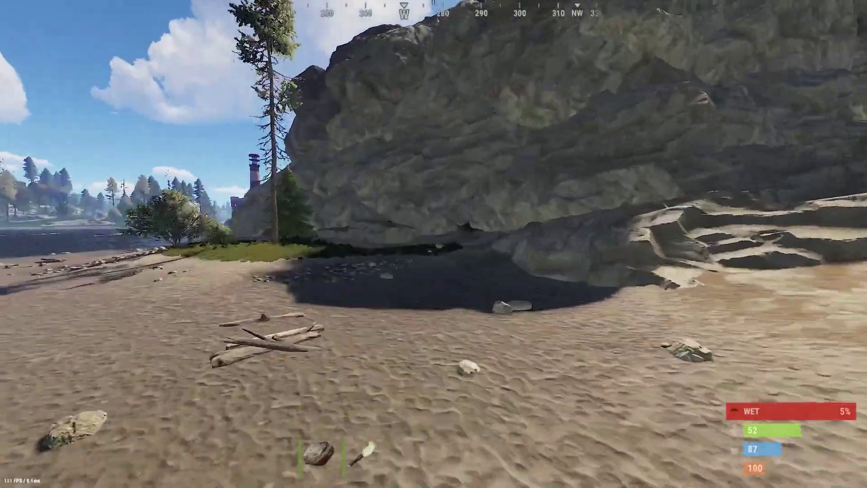
- In the server's command window, run server.planttick 1 and server.planttickscale 60 to speed up plant growth
key("alt+Tab")
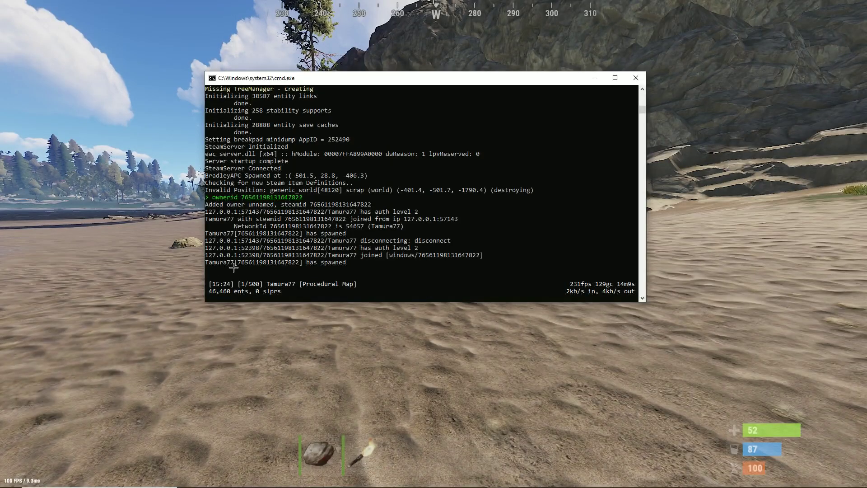
type("server.planttick 1")
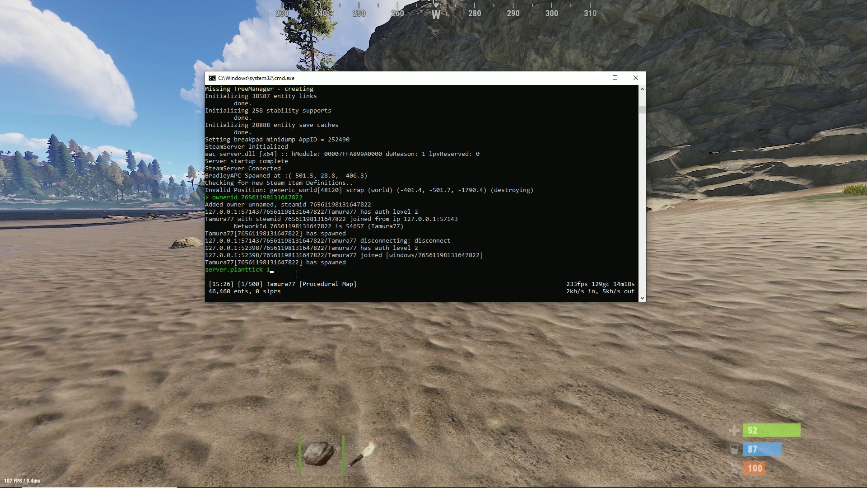
key("Return")
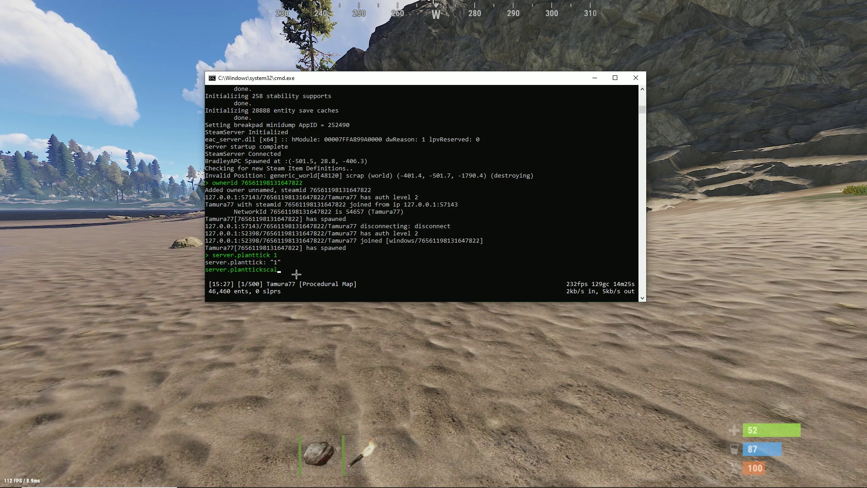
type("server.planttickscale 60")
key("Return")
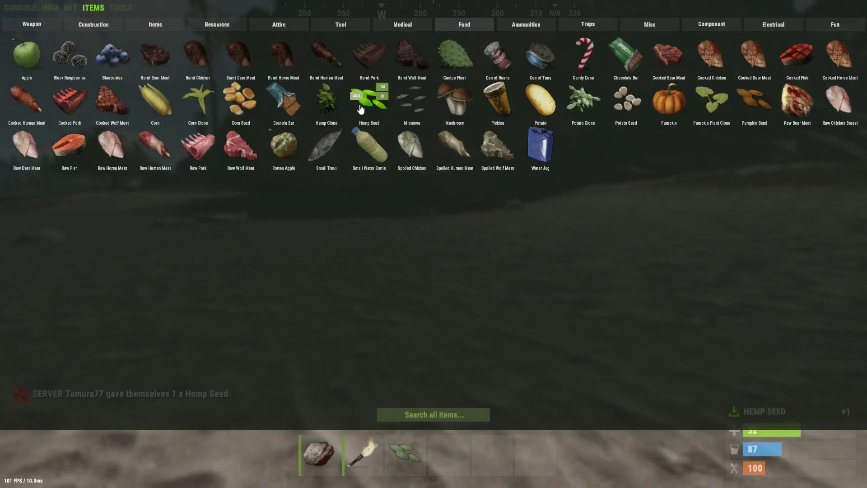
- Return to the game, give the character one hemp seed, and plant it in the sand
key("F1")
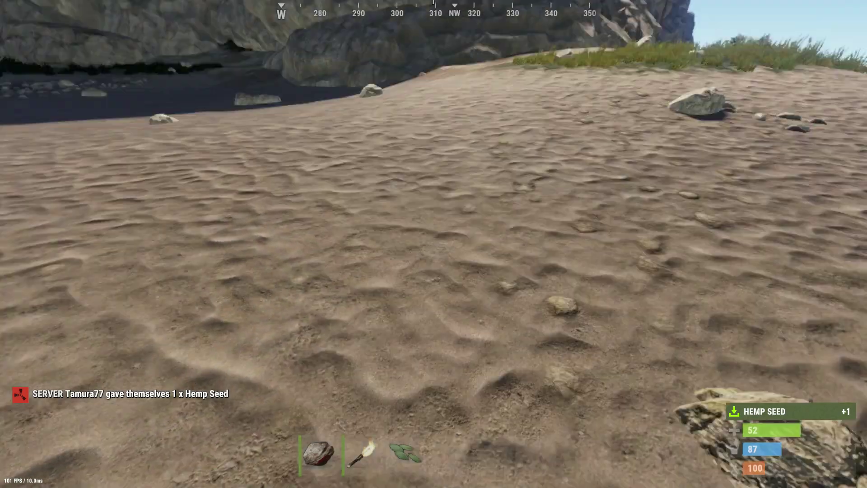
key("3")
left_click(433, 244)
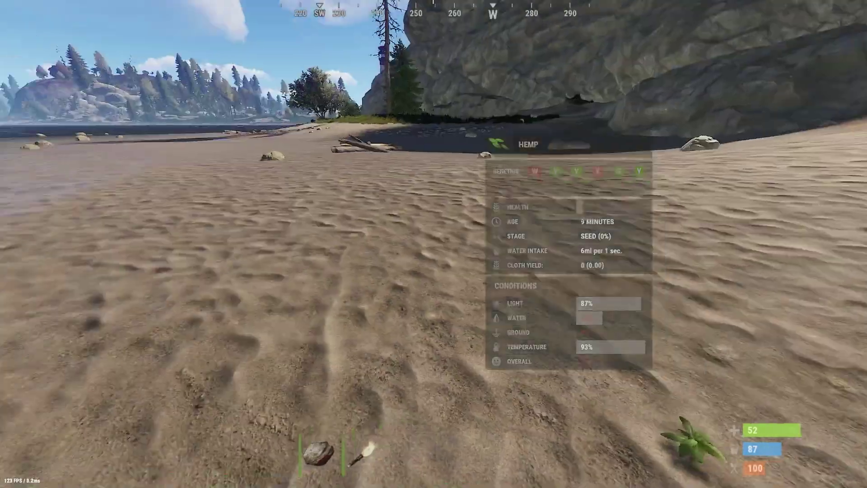
- Give the character 100 corn from the food items and eat some of it from the hotbar
key("F1")
left_click(93, 8)
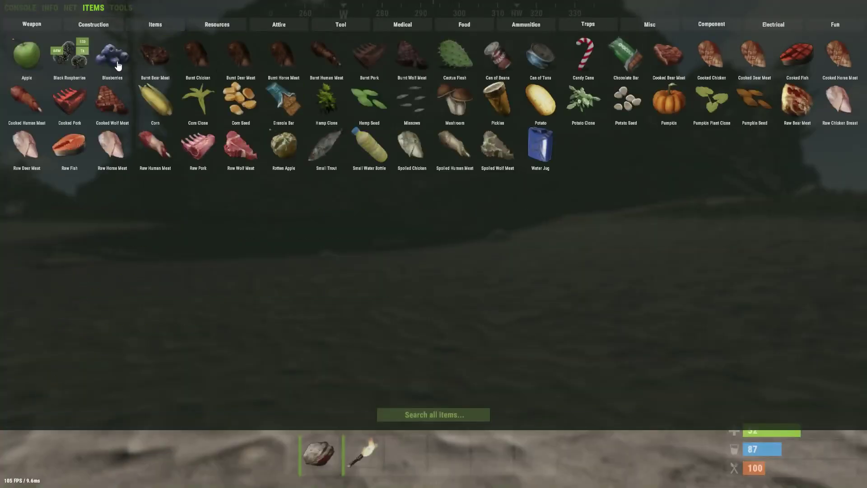
mouse_move(171, 95)
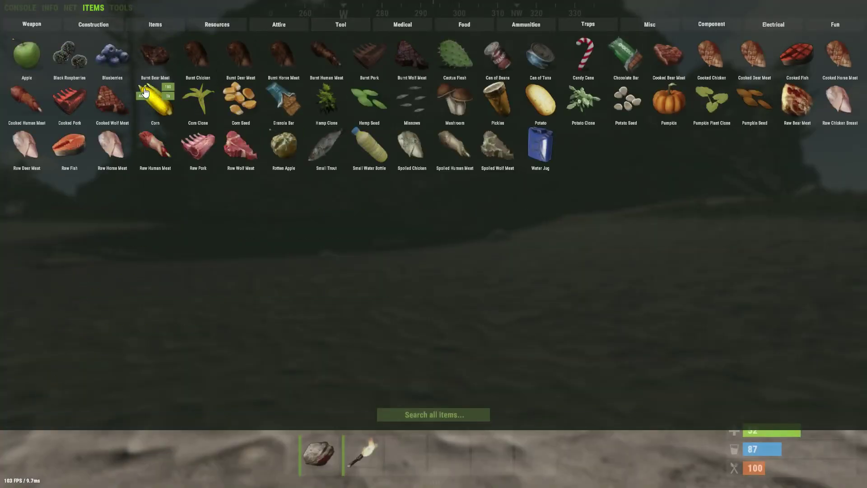
left_click(168, 87)
key("F1")
key("3")
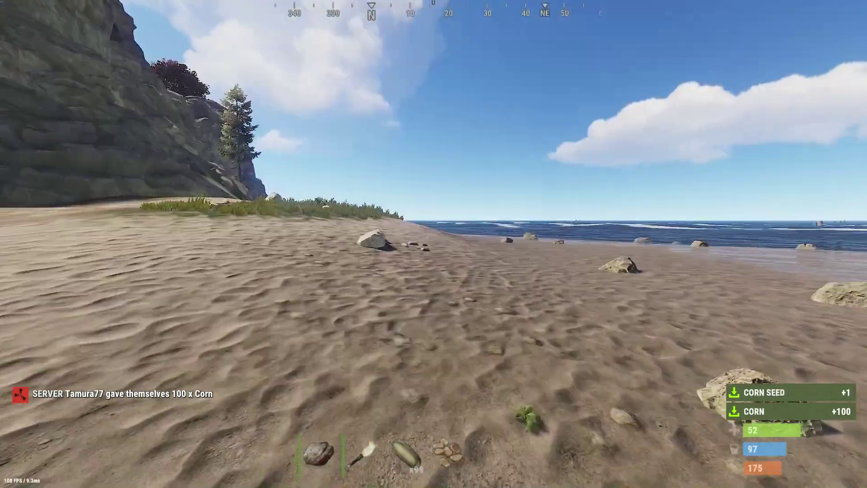
key("3")
- Browse the spawnable item categories, give the character one Christmas Lights item, and equip it for placement on the beach
key("F1")
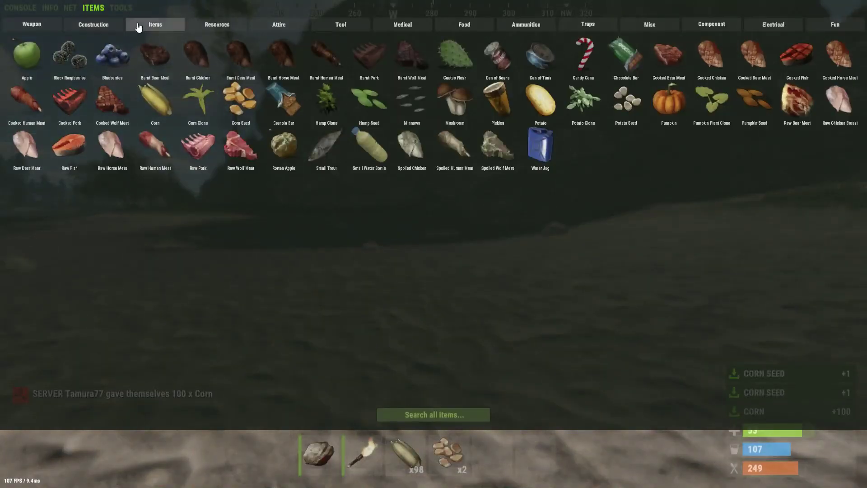
left_click(217, 24)
left_click(28, 27)
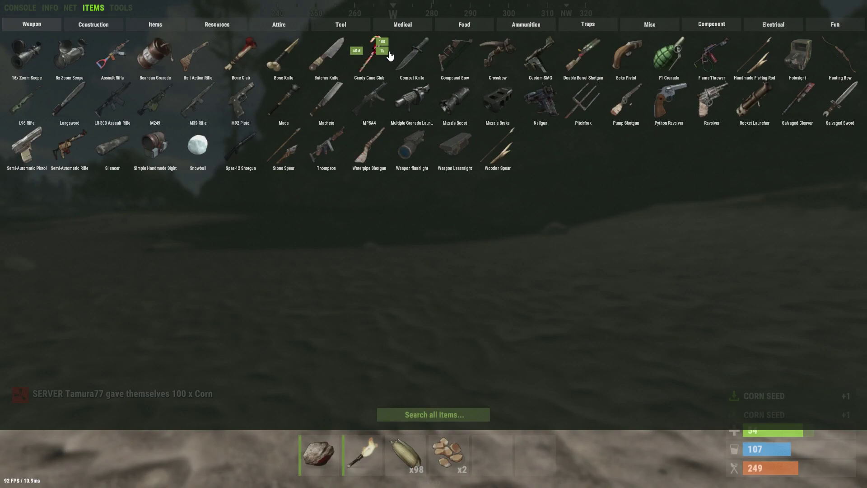
left_click(217, 26)
left_click(168, 28)
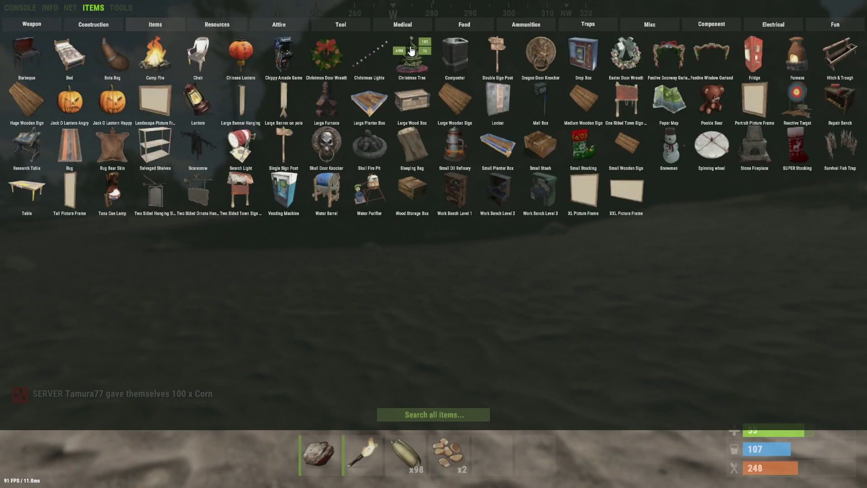
left_click(357, 51)
key("F1")
key("1")
key("5")
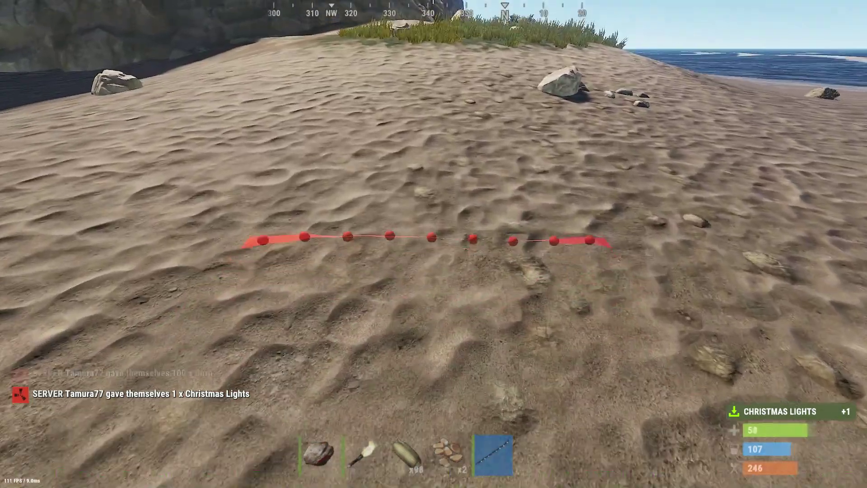
left_click(433, 244)
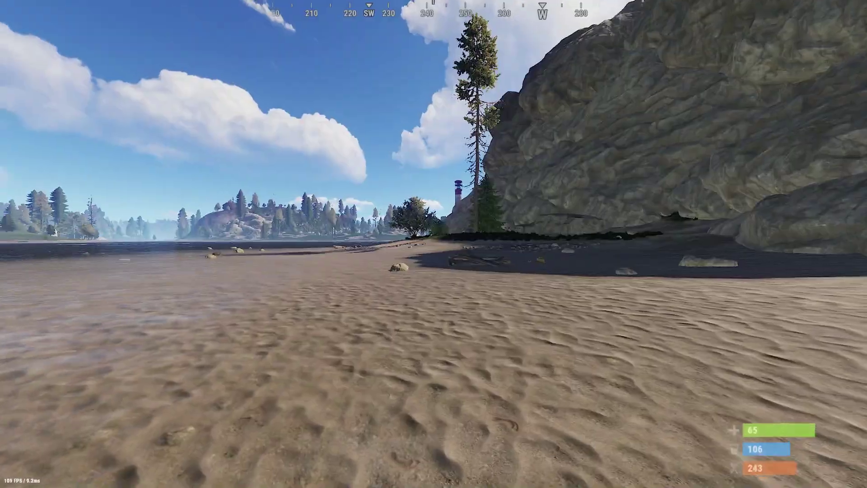
- Start a demo recording named youtubetest with the record command in the game console
key("F1")
left_click(11, 12)
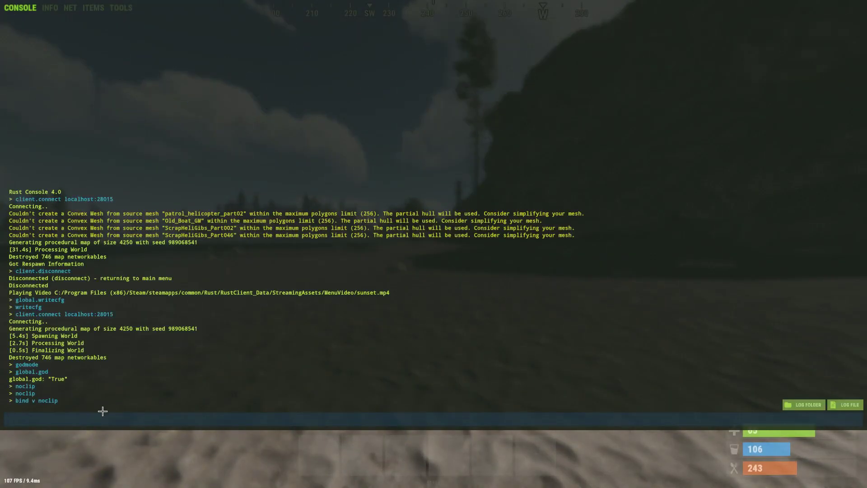
type("record youtubetest")
key("Return")
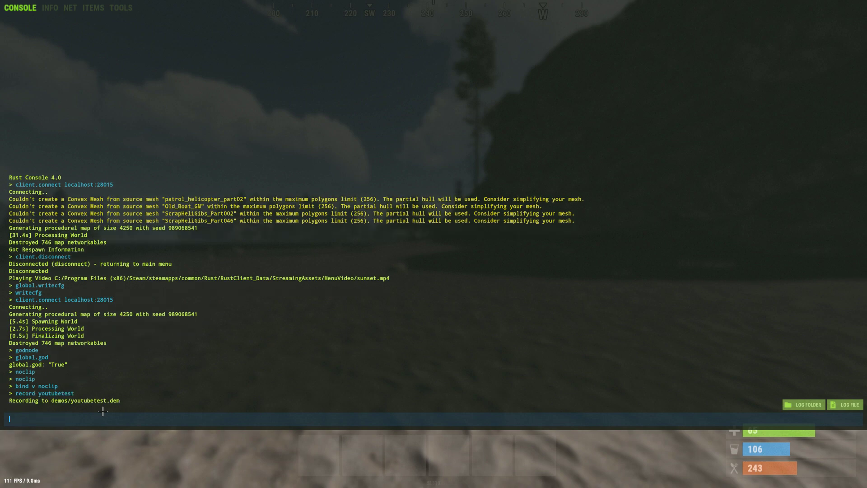
key("F1")
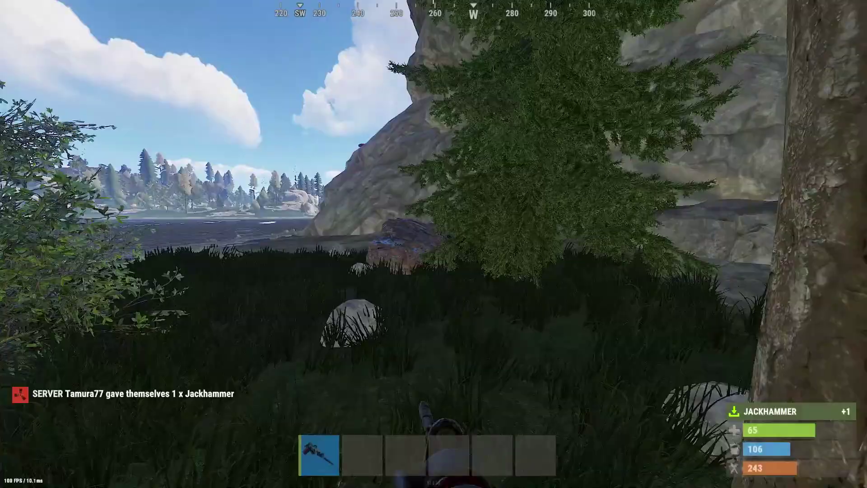
- Walk along the beach, give the character one jackhammer, and mine the metal ore node with it
key("w")
left_click(434, 244)
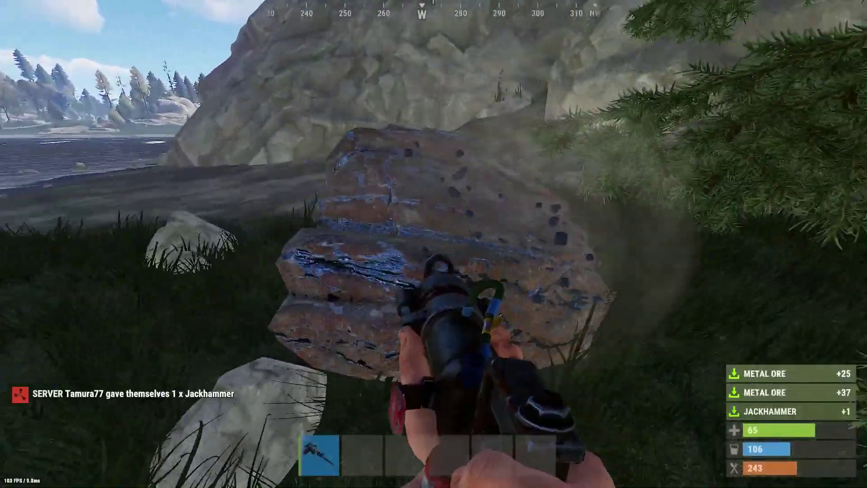
left_click_drag(434, 244, 434, 244)
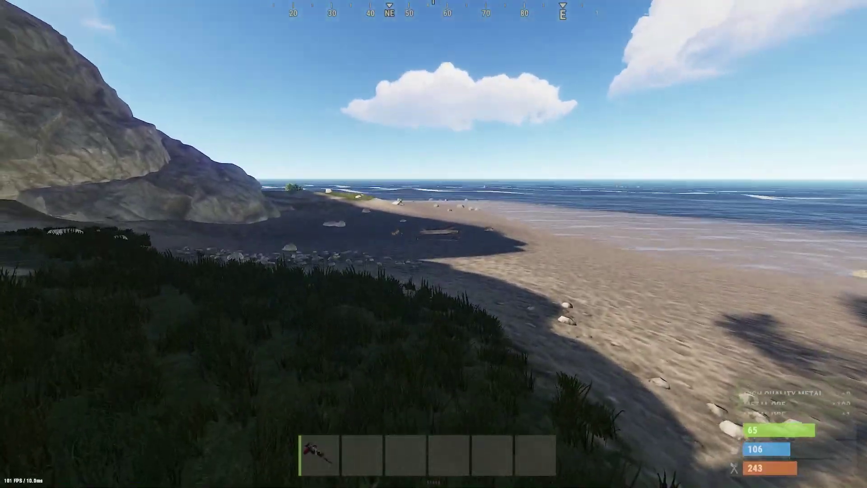
- Stop the demo recording with the stop command in the game console
key("F1")
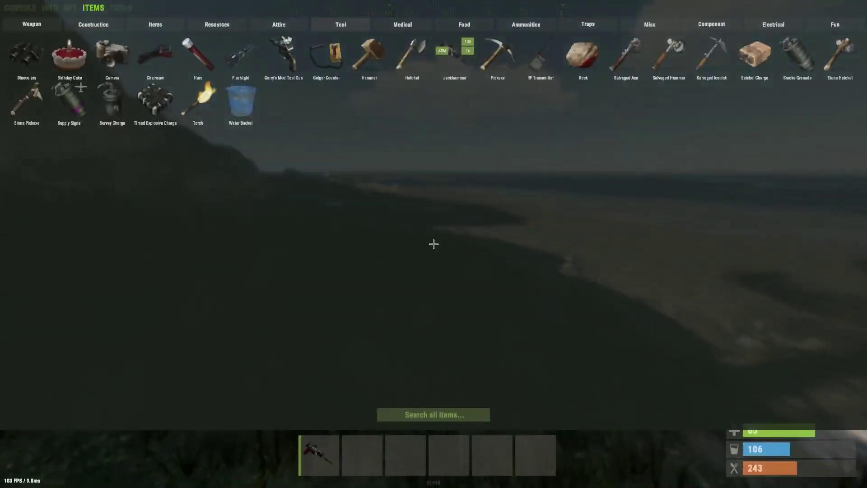
left_click(19, 9)
type("stop")
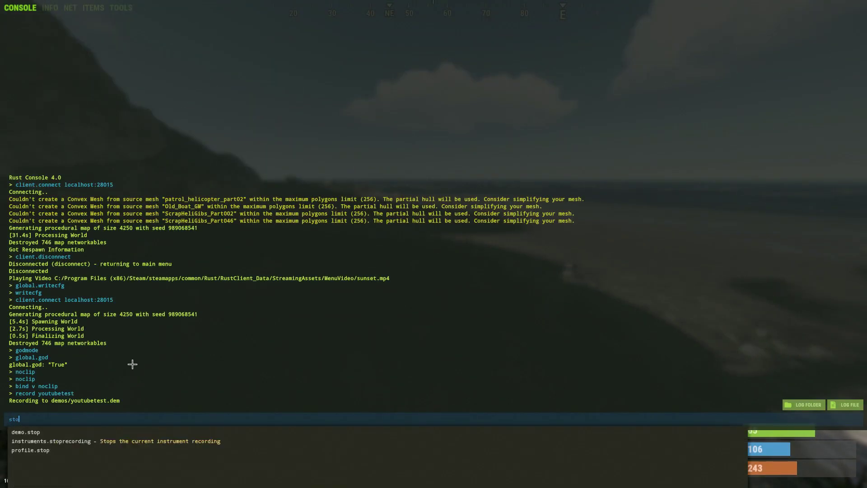
key("Return")
- Leave the local server with the client.disconnect command
type("d")
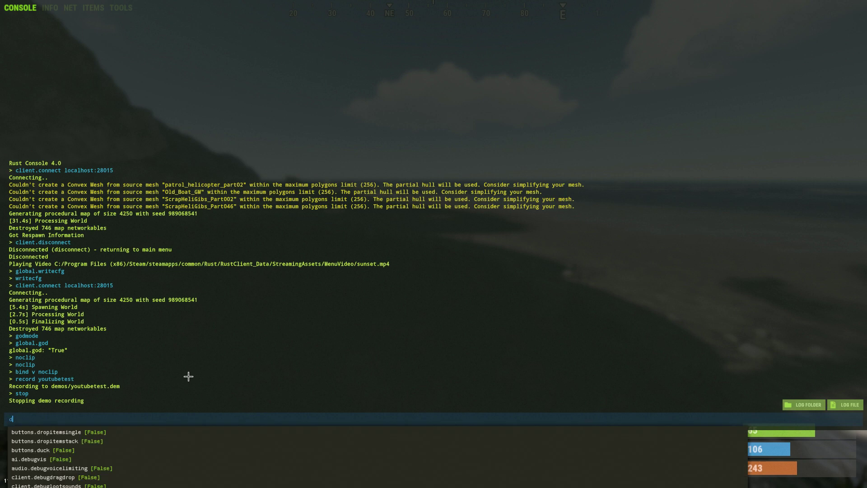
type("isco")
key("Tab")
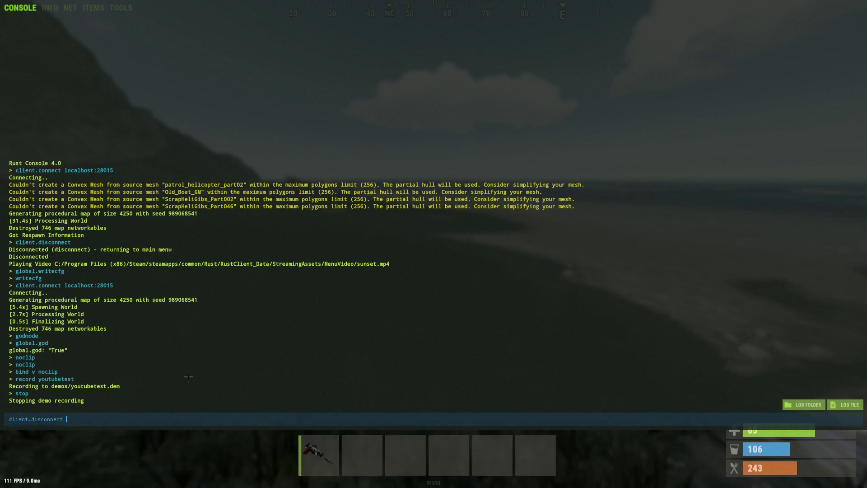
key("Return")
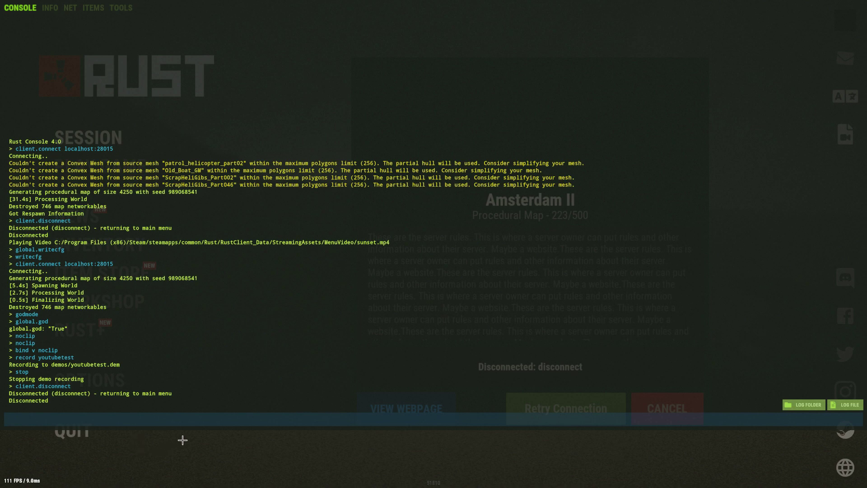
- Close the console, open the list of recorded demos from the main menu, and select the youtubetest demo
key("F1")
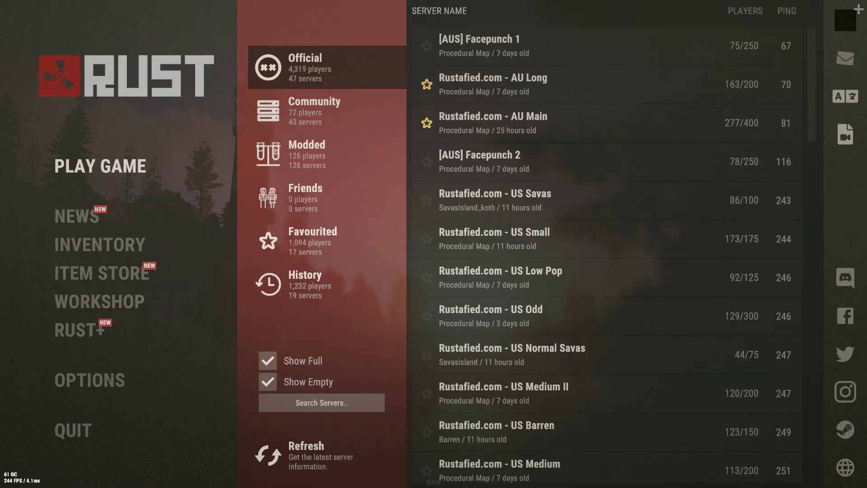
left_click(845, 134)
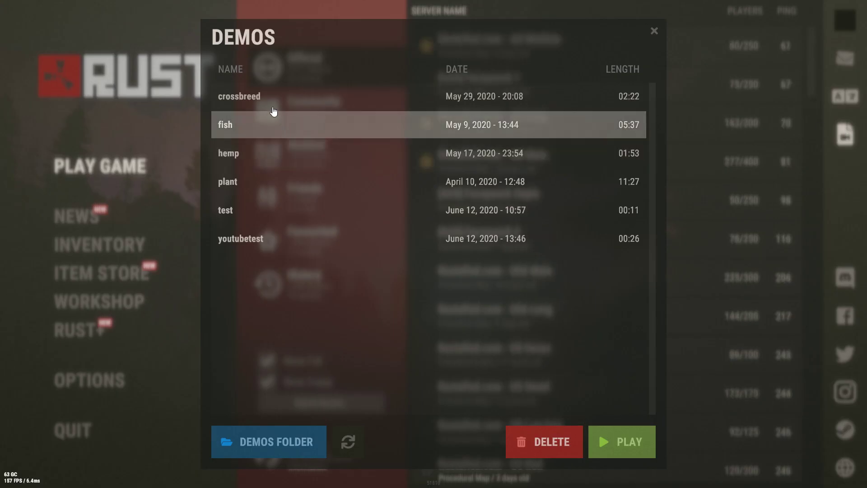
left_click(251, 246)
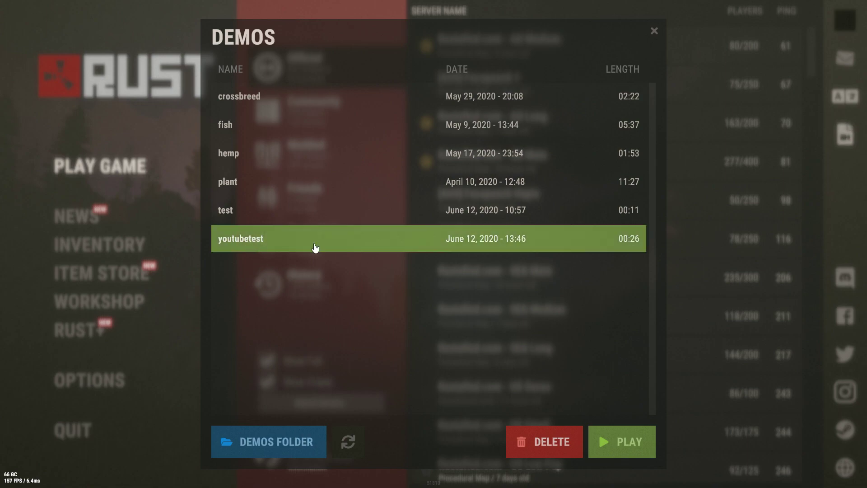
- Play the youtubetest demo and enable the free camera with the debug.debugcamera command
left_click(620, 434)
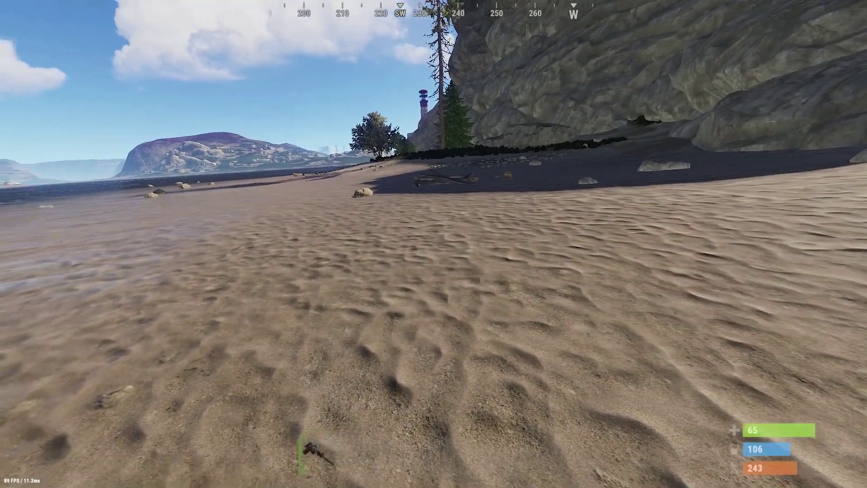
key("F1")
type("debugcamer")
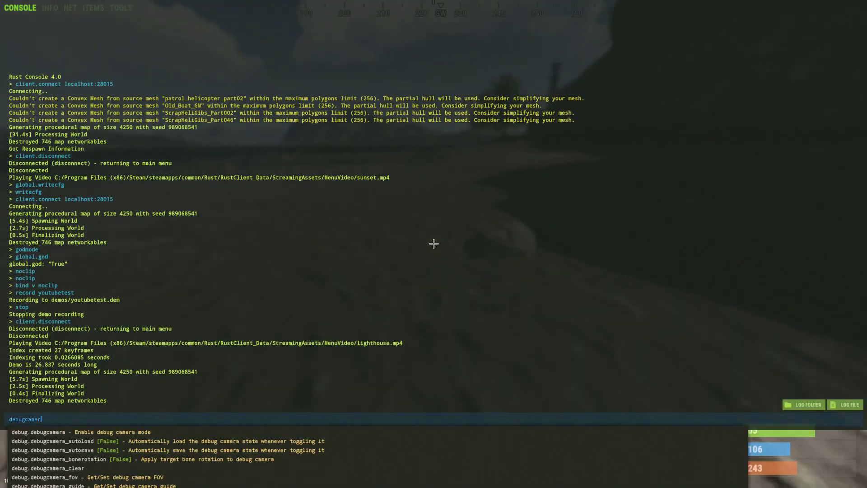
type("a")
key("Down")
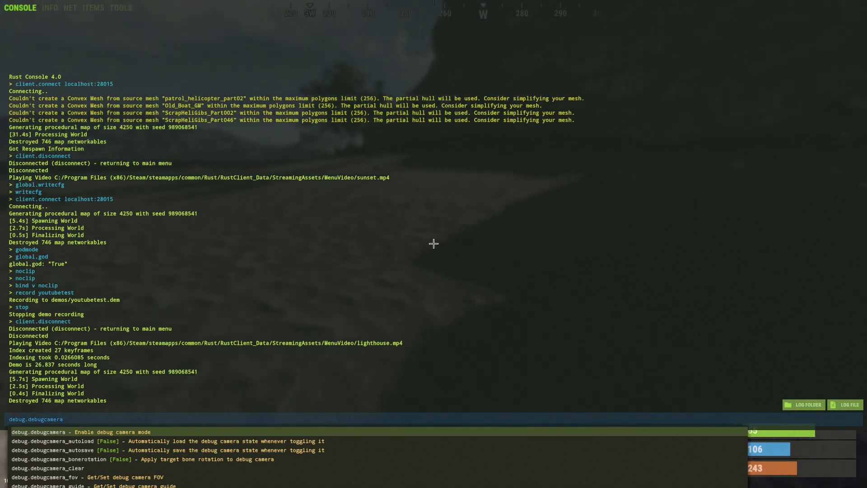
key("Return")
key("Return")
key("F1")
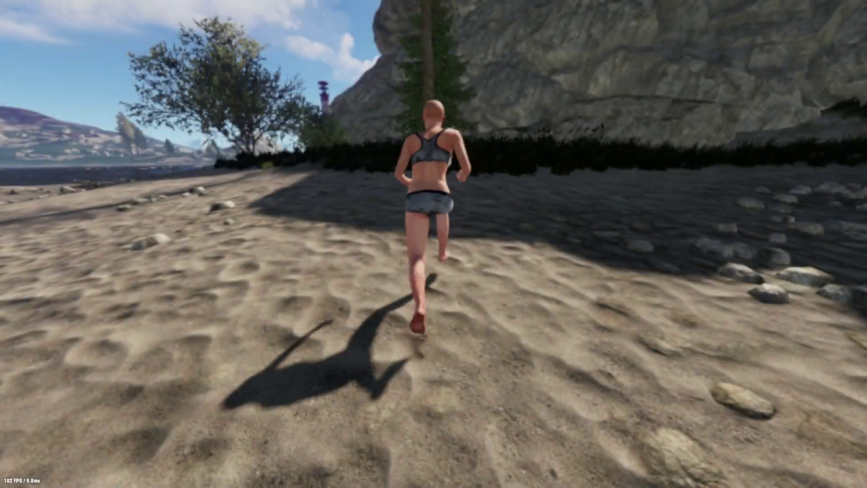
- Slow the demo playback by setting demo.timescale to .1 in the game console
key("F1")
type("demo.tim")
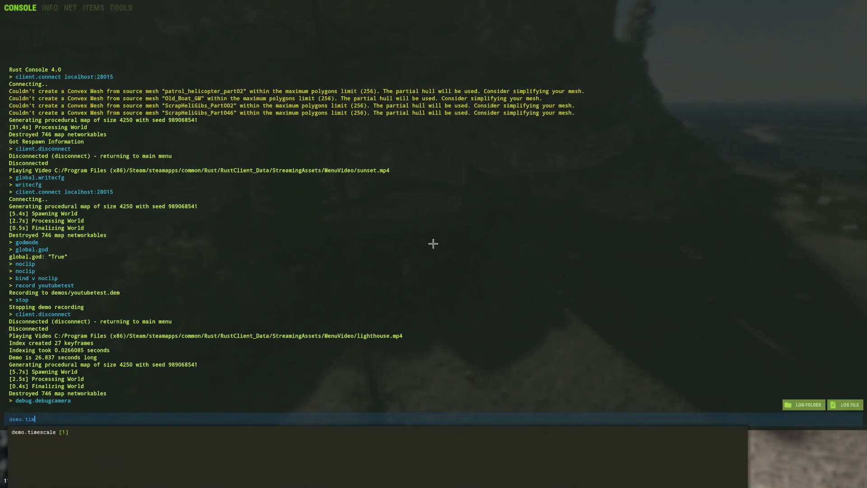
type("escale .")
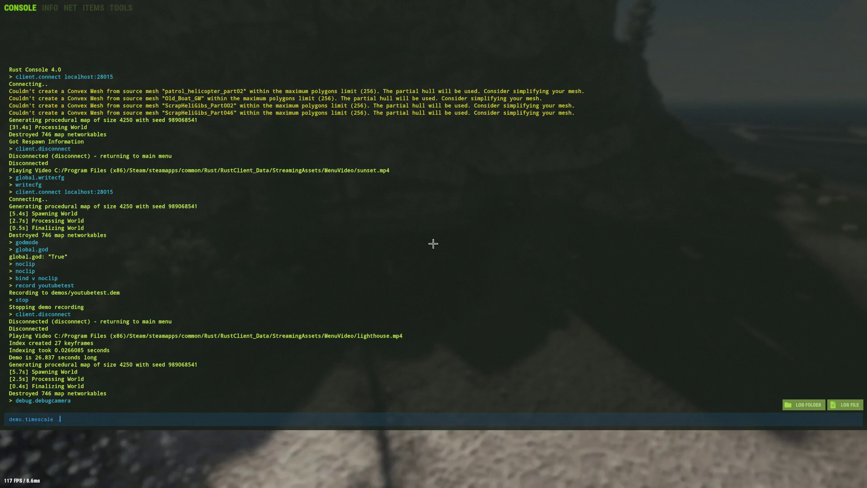
type("1")
key("Return")
key("F1")
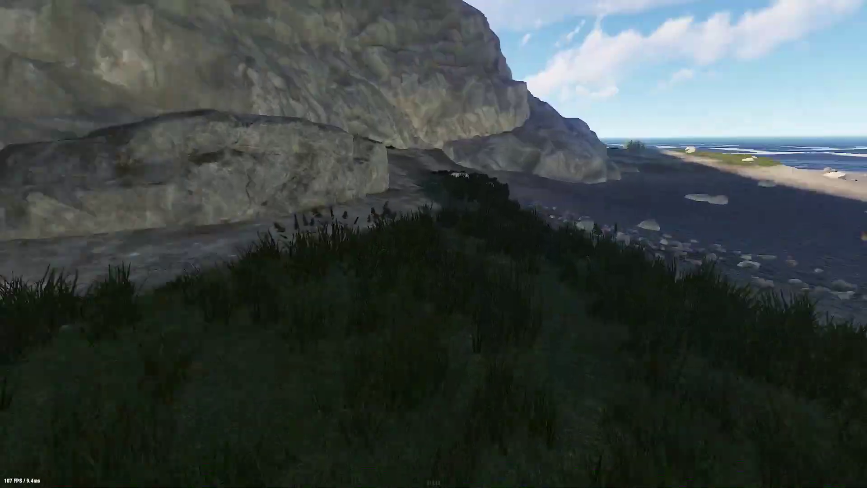
- Fly the debug camera around the beach and set both client.camspeed and client.camlerp to .1
key("s")
key("w")
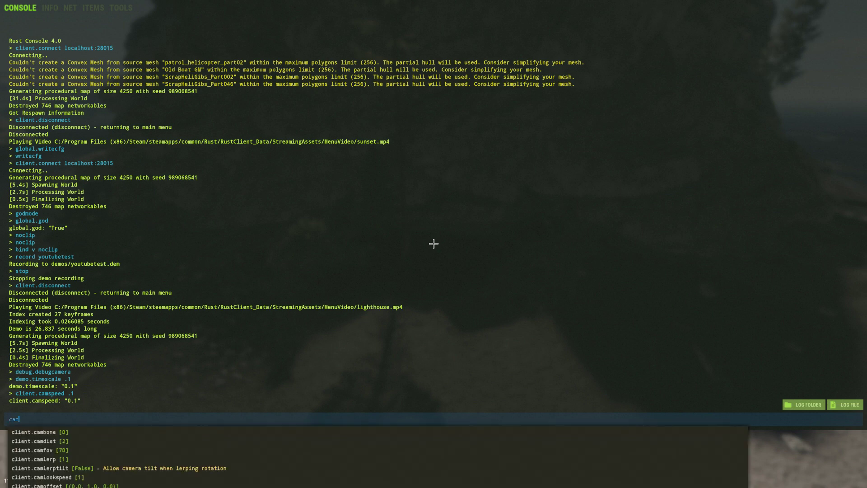
key("Tab")
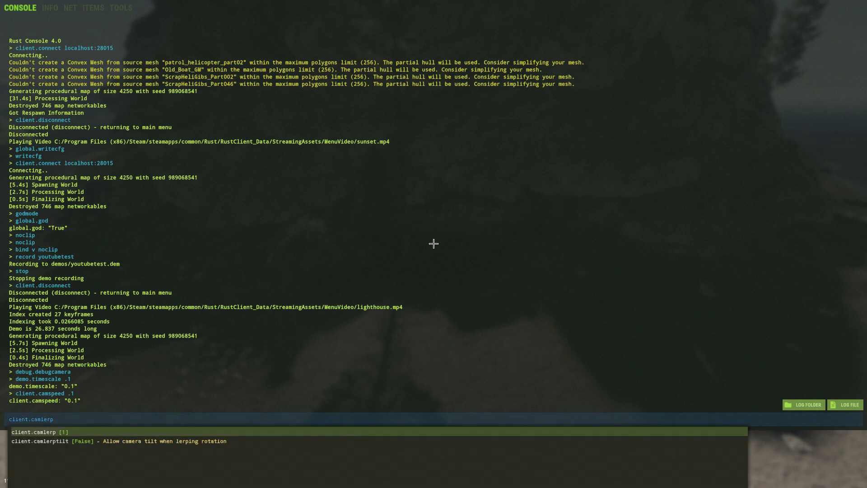
type(".1")
key("Return")
- Set client.camlookspeed to .2 in the game console and return to the demo playback
type("caml")
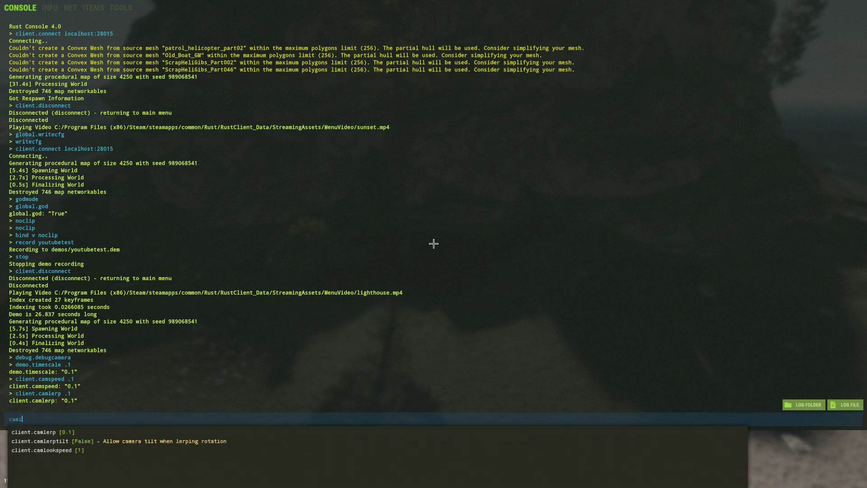
type("oo")
key("Tab")
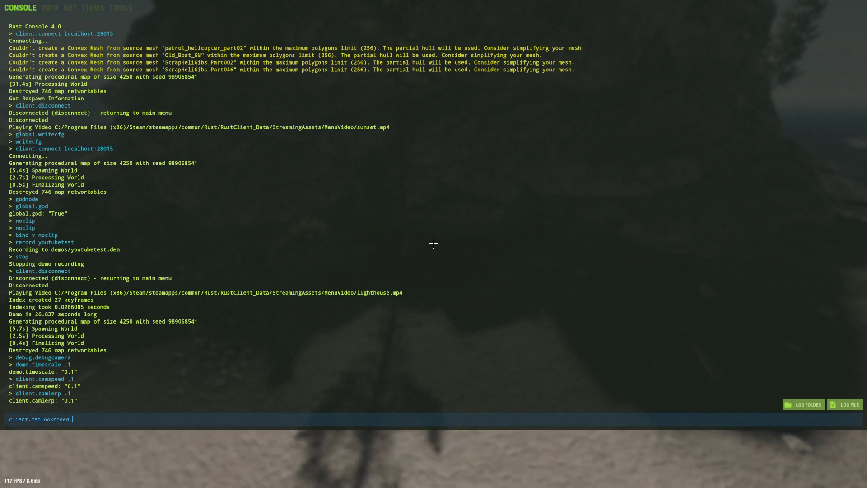
type(".2")
key("Return")
key("F1")
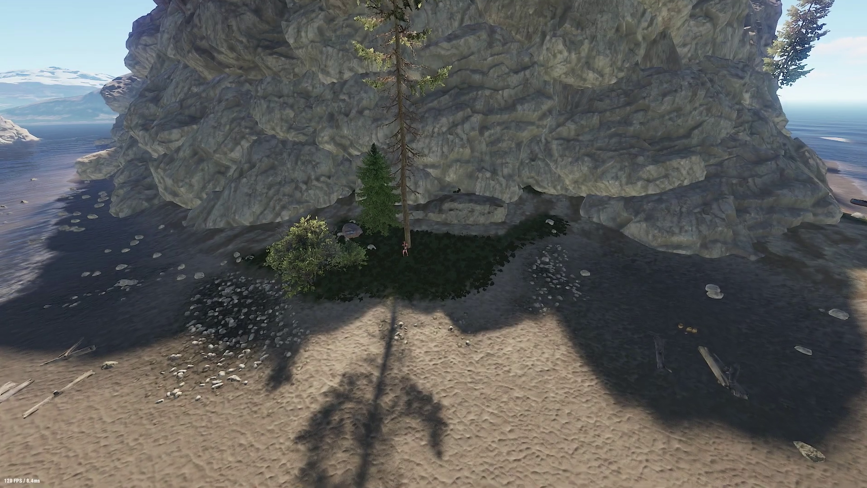
- Fly the debug camera in toward the character by the tree and view it from both sides
key("w")
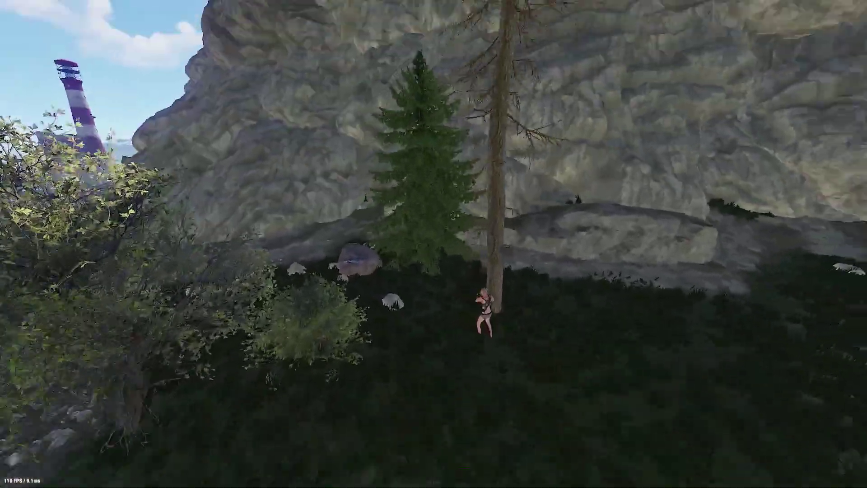
key("a")
key("d")
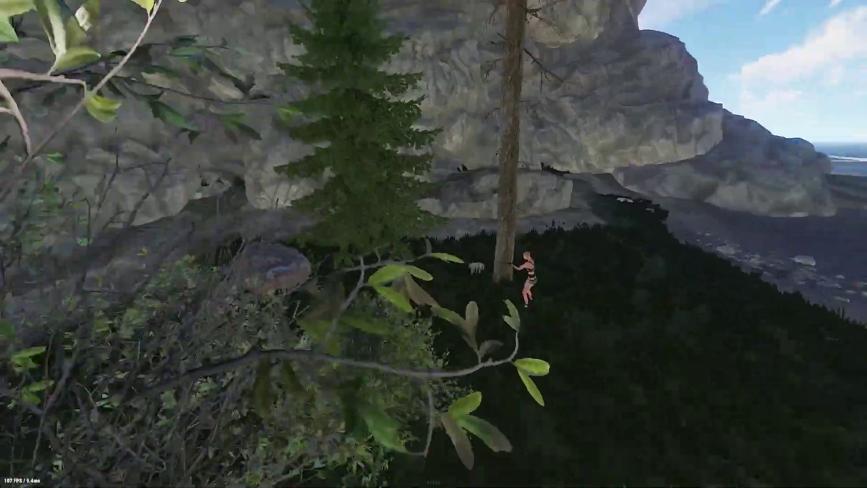
key("w")
- Bind 7 to demo.timescale .1 in the game console and return to the demo
key("F1")
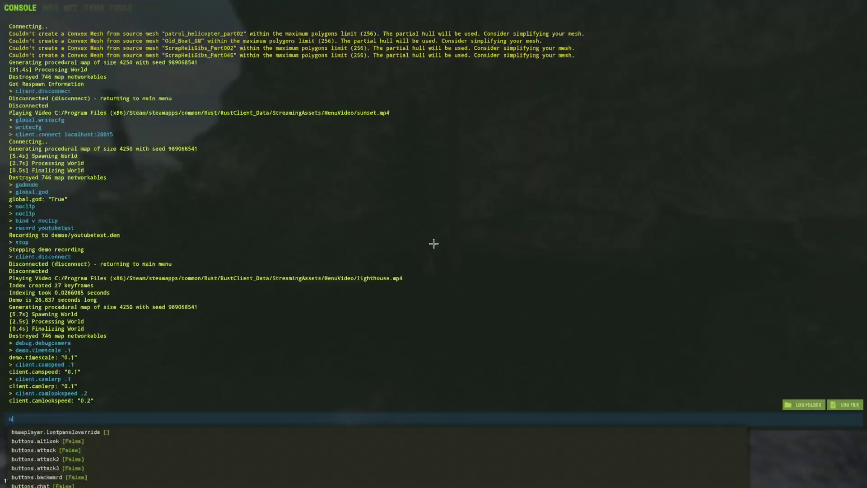
type("bind 7 demo.timescale .1")
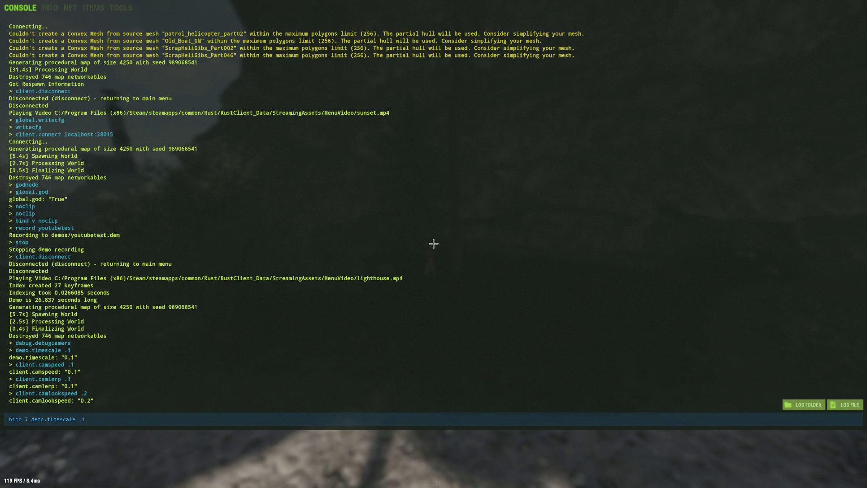
key("Return")
key("F1")
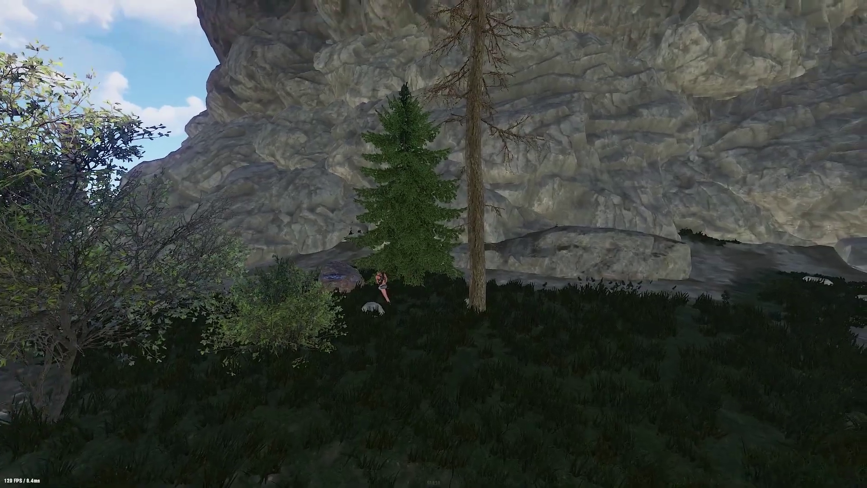
- Bind 9 to demo.skip -3 and 0 to demo.skip 3 in the game console
key("F1")
type("bind")
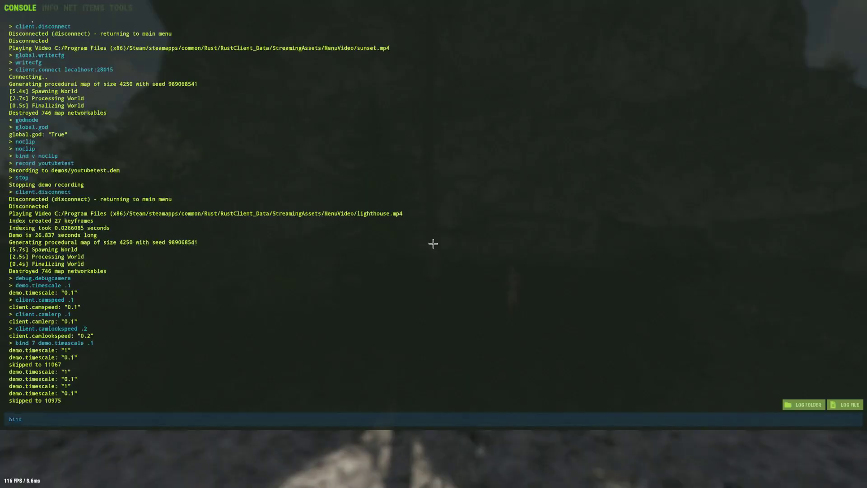
type(" 9 demo.skip -3")
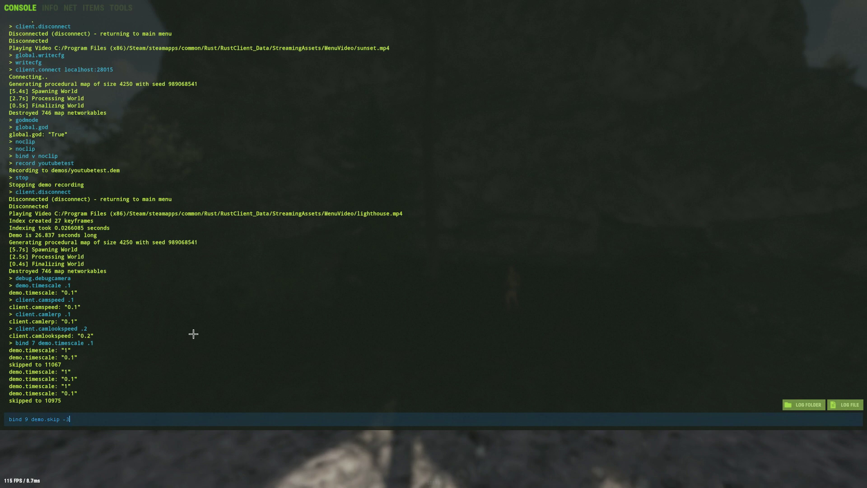
key("Return")
type("bind")
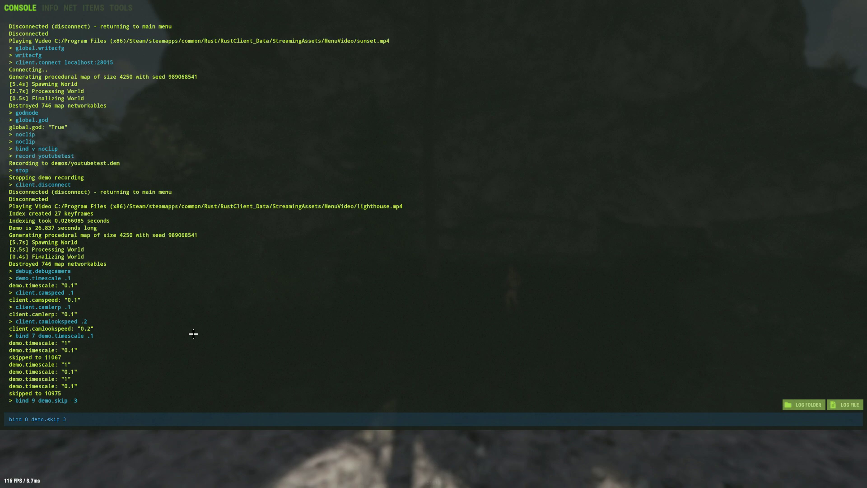
key("F1")
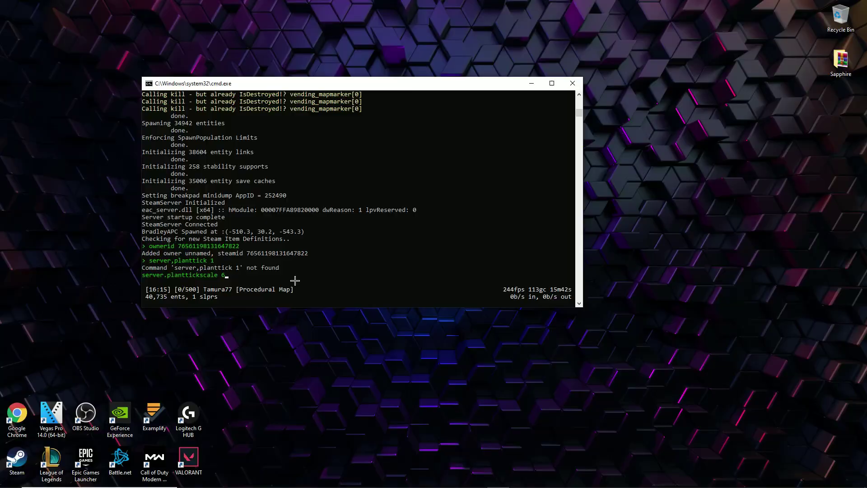
- In the server's command window, set server.planttickscale to 60 and save the configuration with writecfg before closing the window
key("Return")
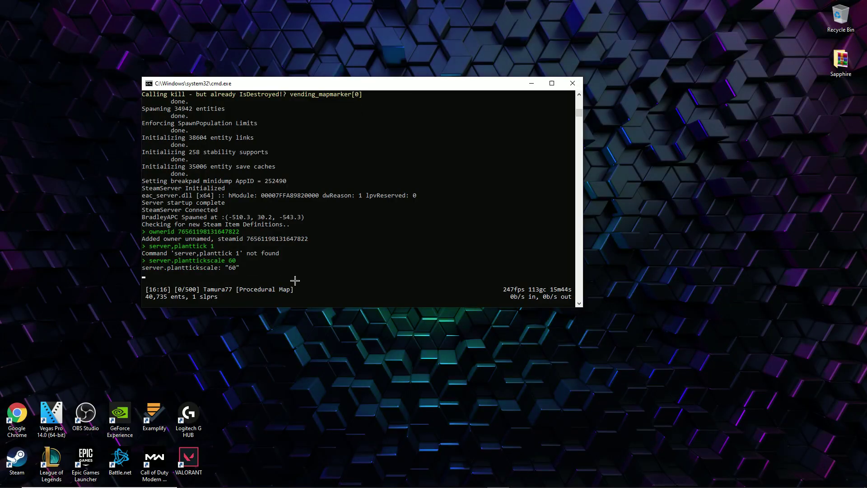
type("write")
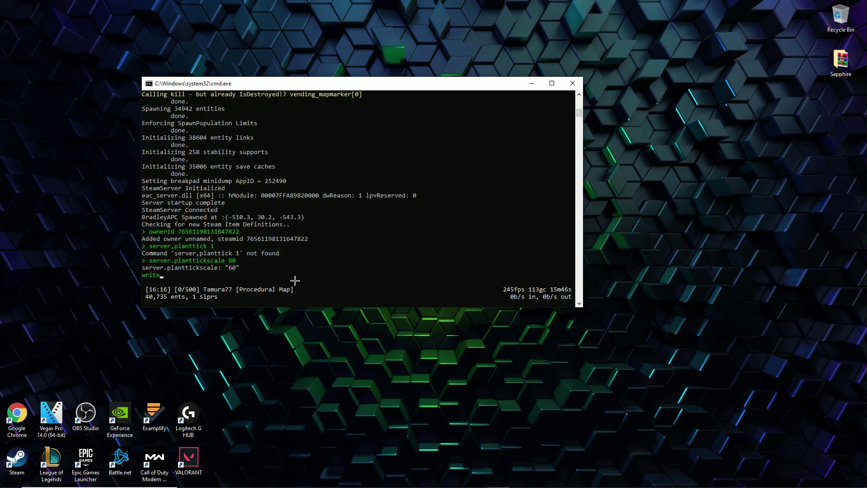
type("cfg")
key("Return")
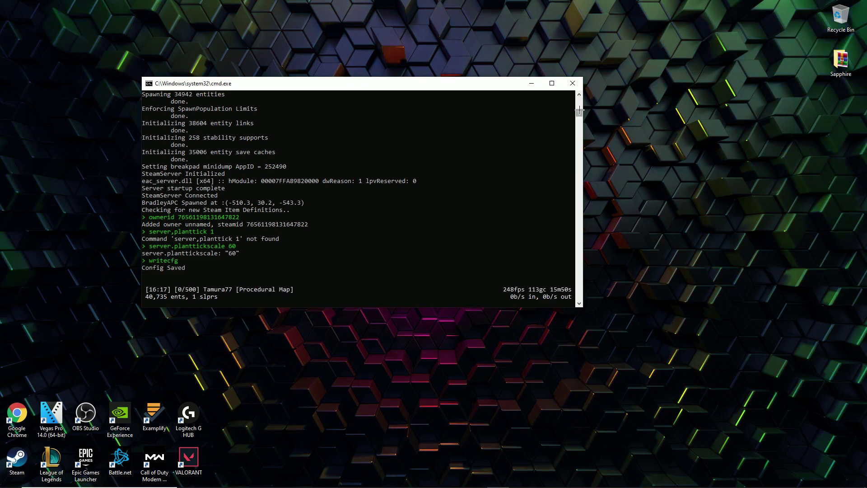
left_click(570, 86)
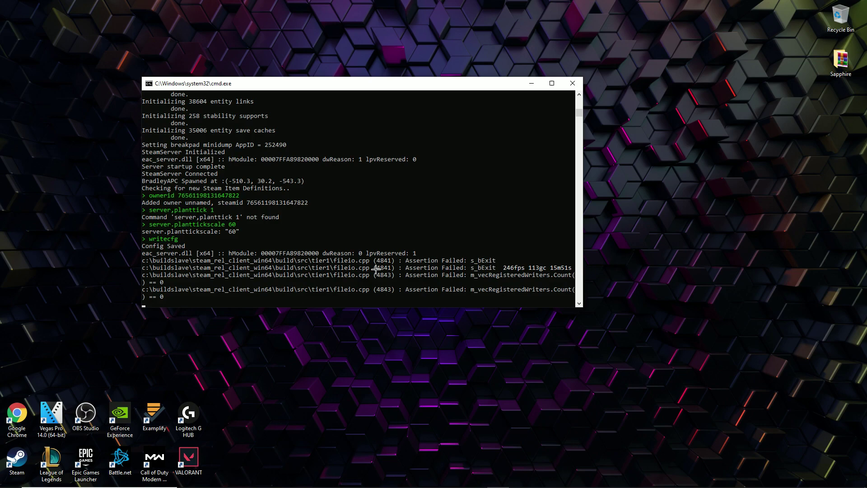